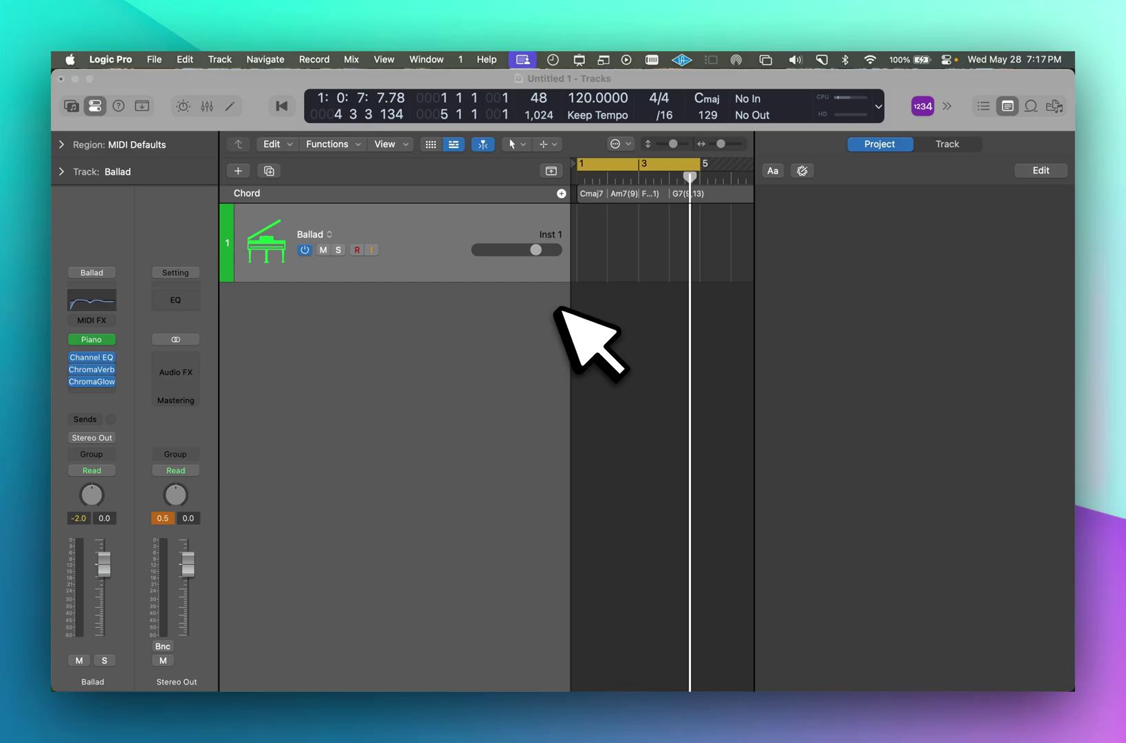
# - Use Writing Tools in the project notes to have ChatGPT "Write a cinematic chord progression in thy of Cmin that is Epic and sad"
pyautogui.click(664, 292)
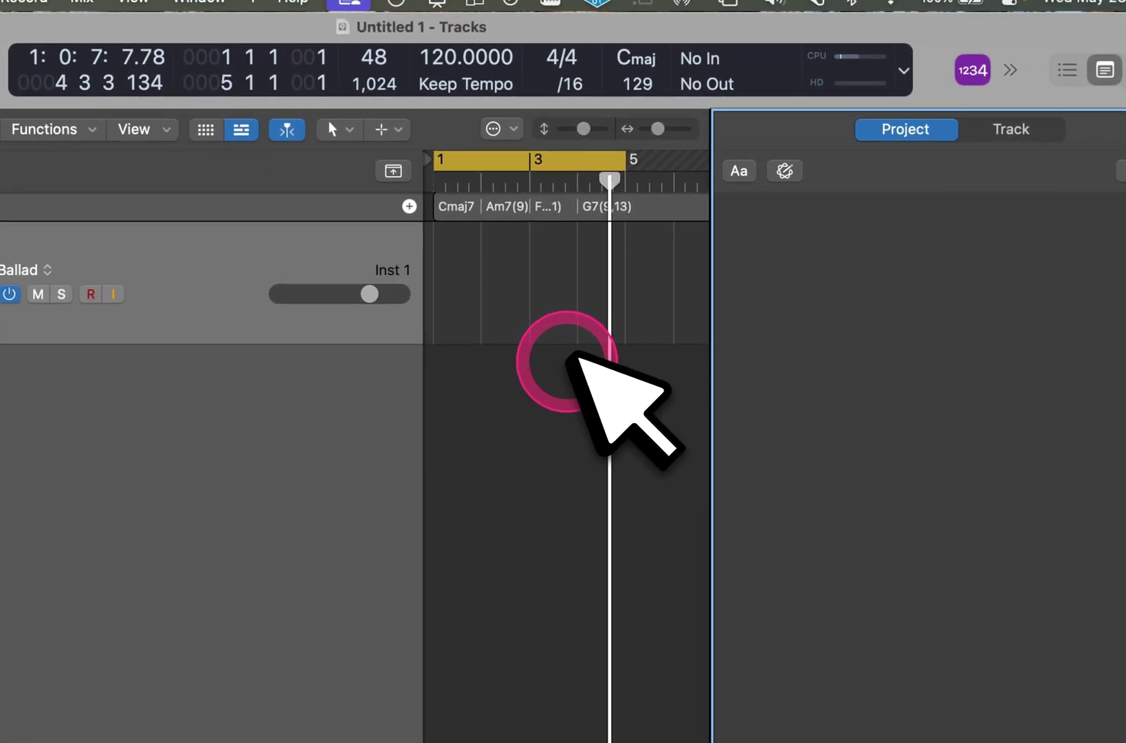
pyautogui.hotkey('ctrl', 'shift', 'p')
pyautogui.hotkey('ctrl', 'shift', 'p')
pyautogui.click(904, 179)
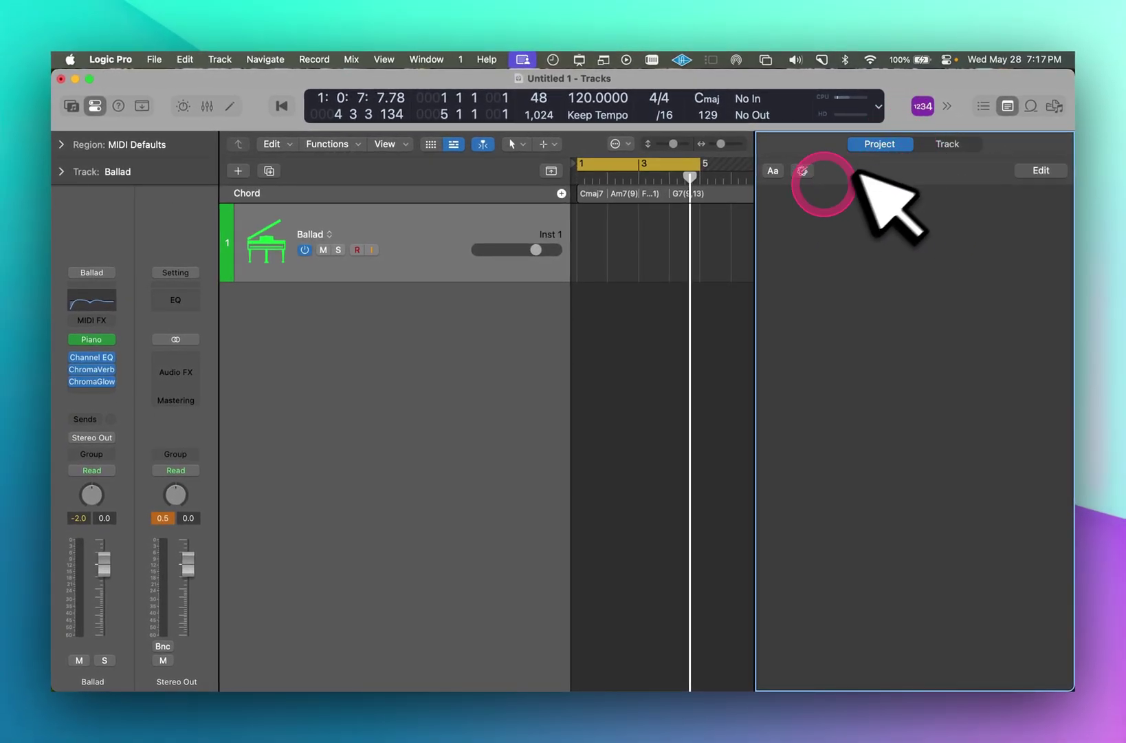
pyautogui.click(800, 169)
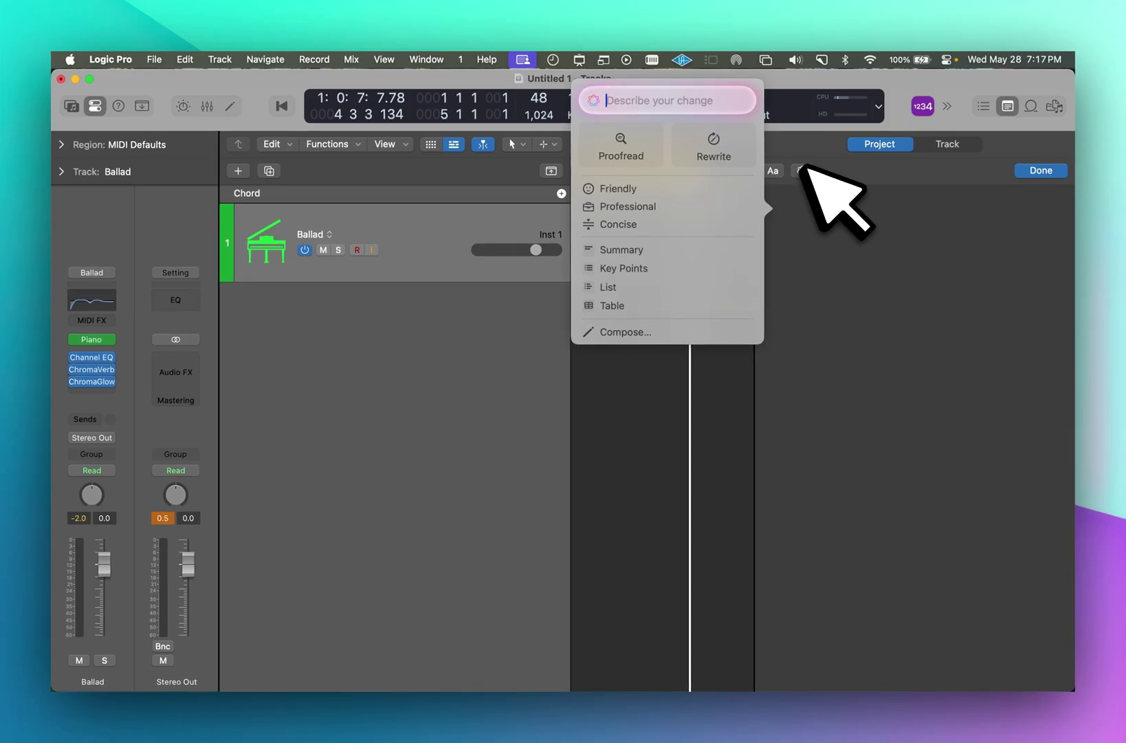
pyautogui.write('Write a cinematic chord progression in thy of Cmin that is Epic and sad')
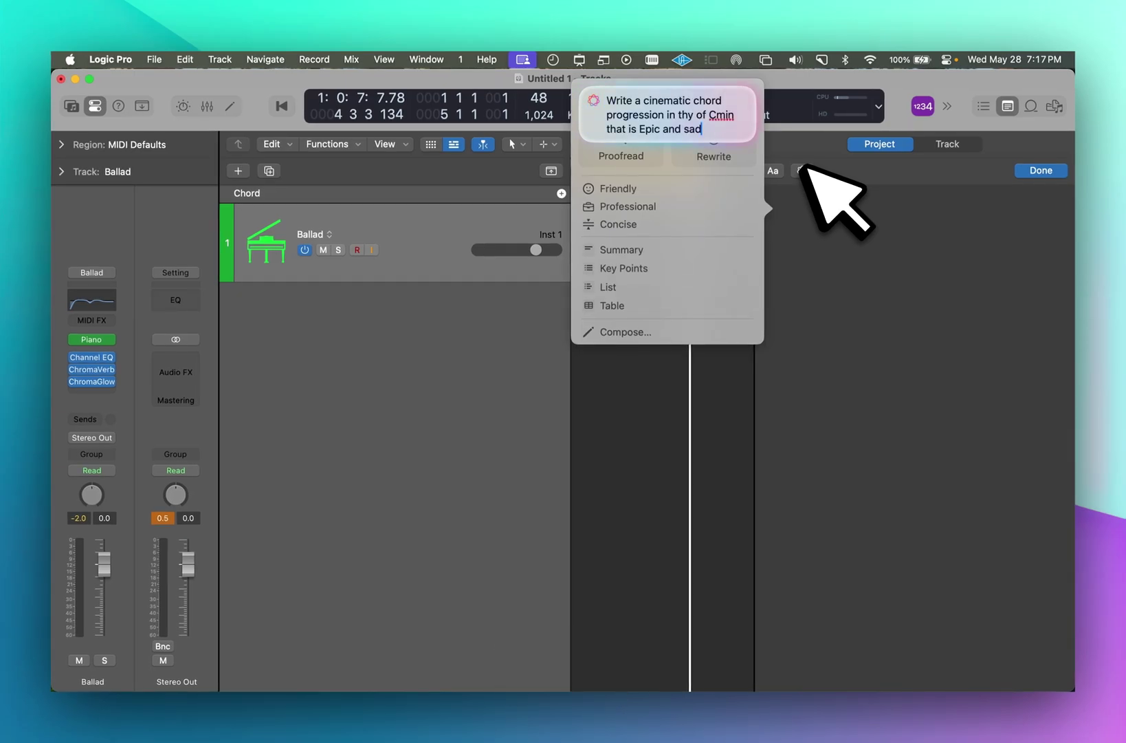
pyautogui.press('Return')
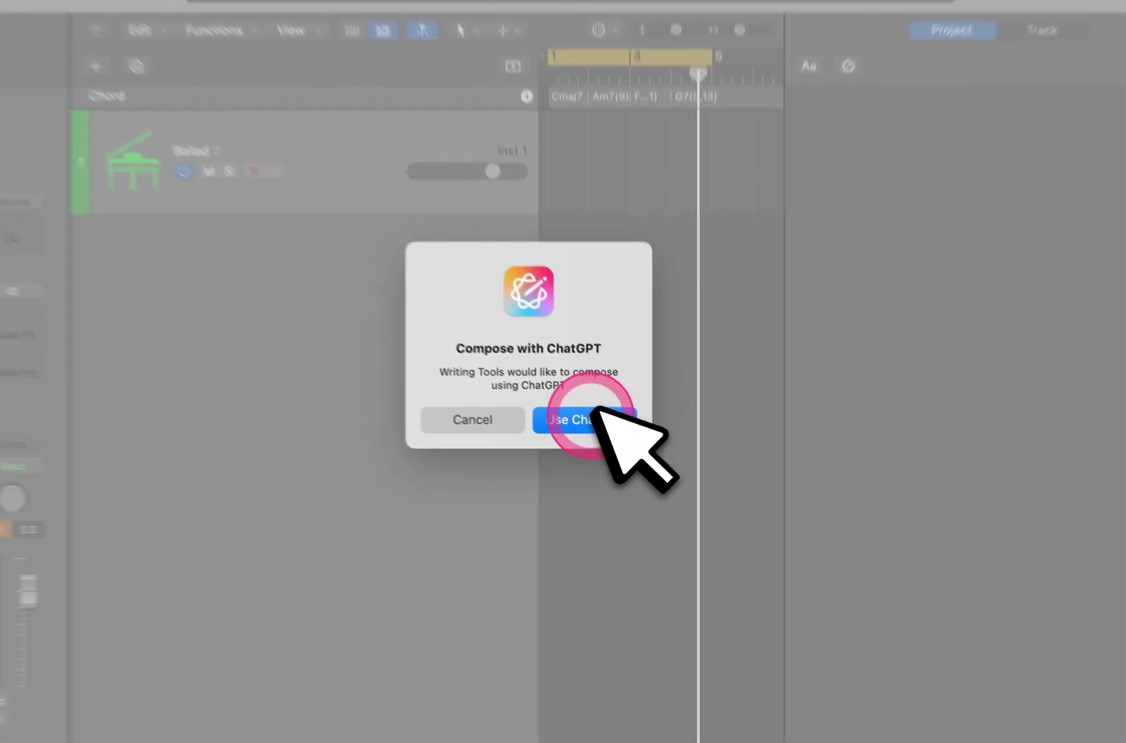
pyautogui.click(608, 435)
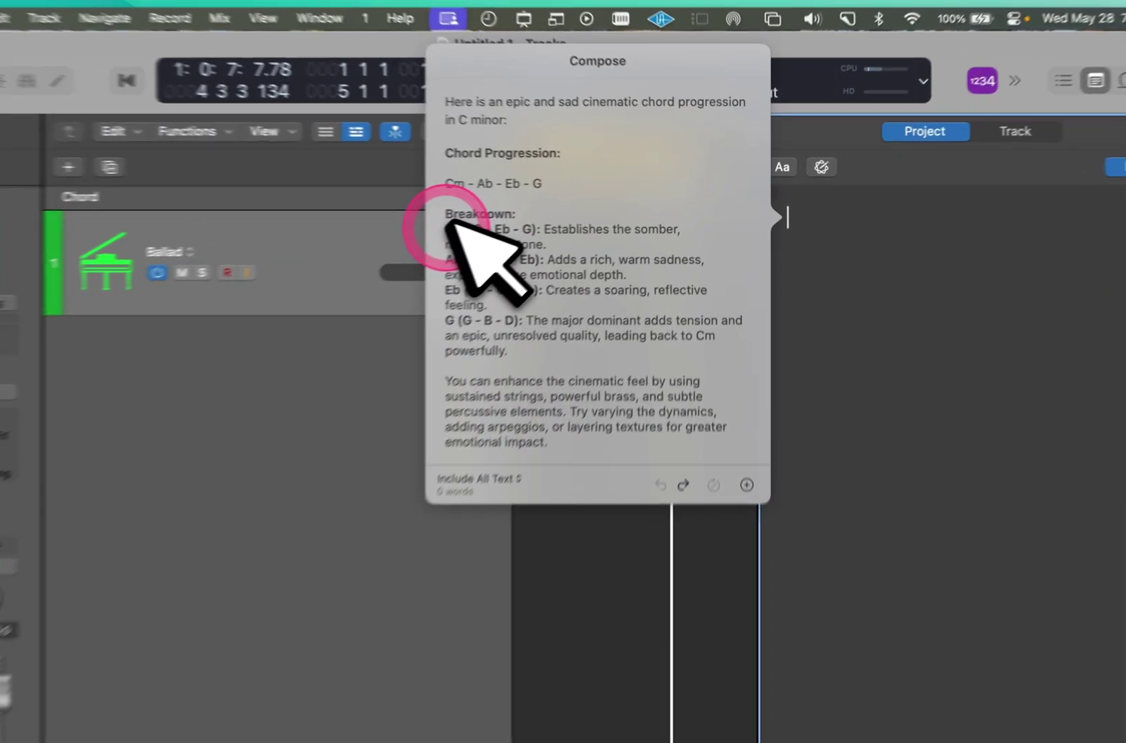
# - Copy the chord breakdown for Cm, Ab, Eb and G from the composed answer into the project notes
pyautogui.moveTo(521, 219); pyautogui.dragTo(625, 334)
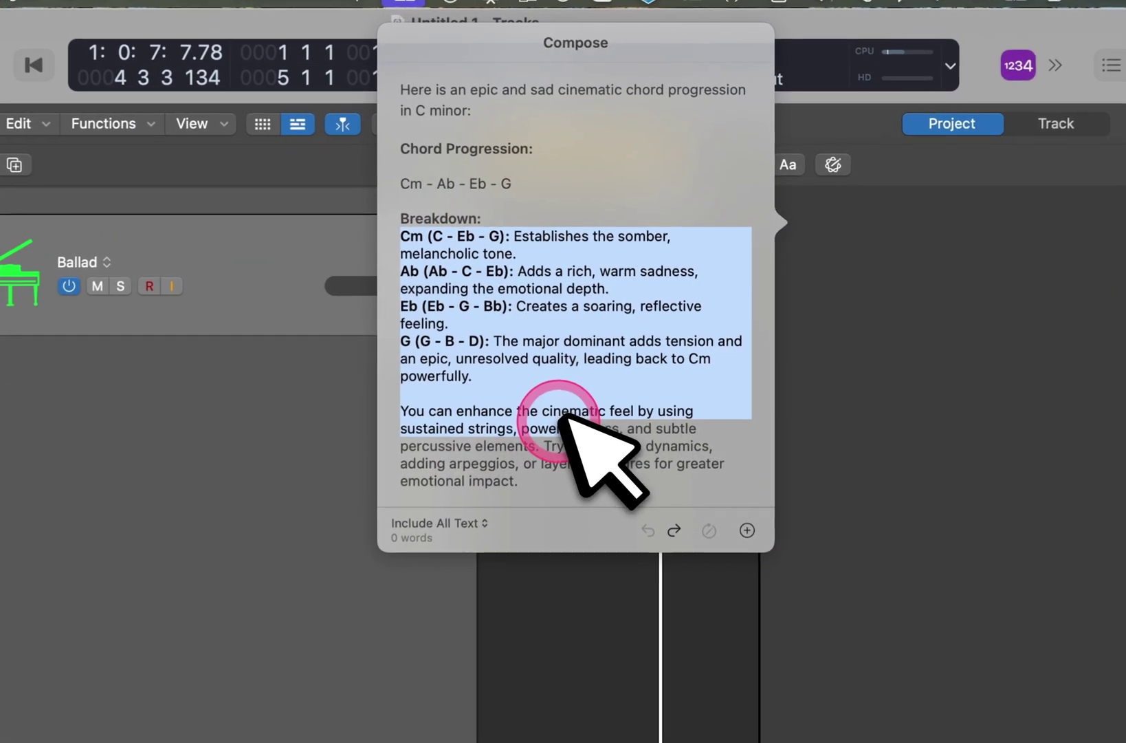
pyautogui.moveTo(560, 413); pyautogui.dragTo(575, 328)
pyautogui.press('super+c')
pyautogui.click(812, 297)
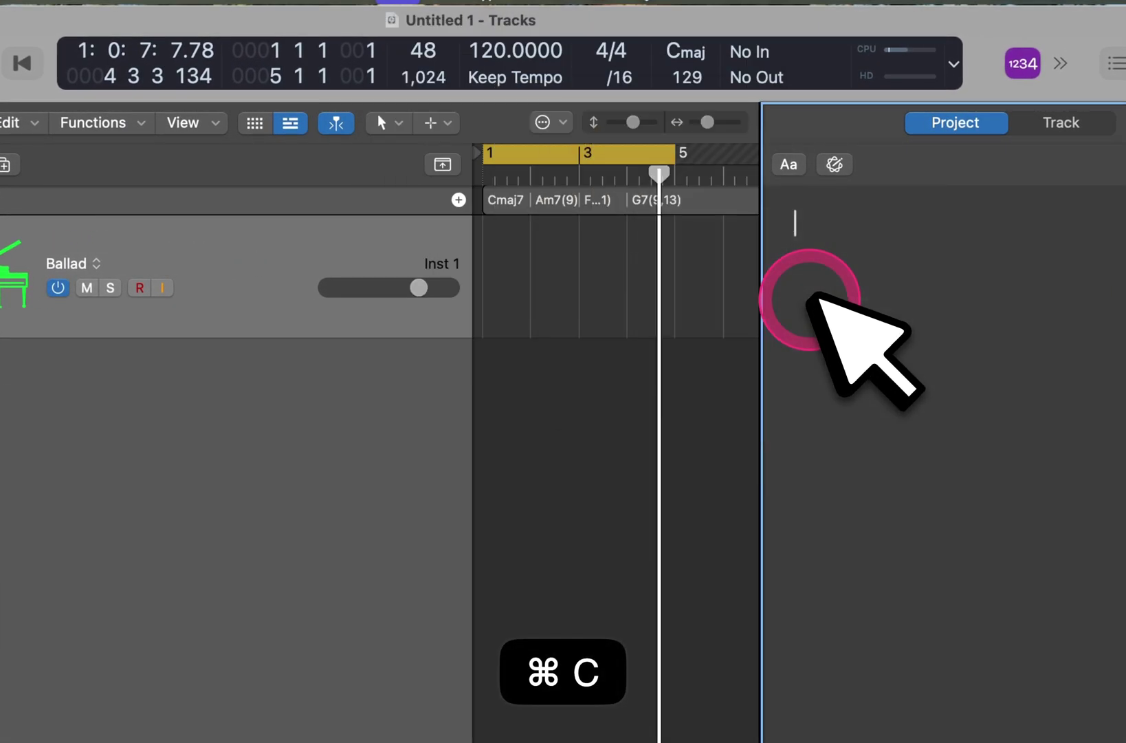
pyautogui.press('super+v')
# - Enlarge the Ballad track in the tracks area and hide the inspector to make more room for the timeline
pyautogui.scroll(3, 523, 355)
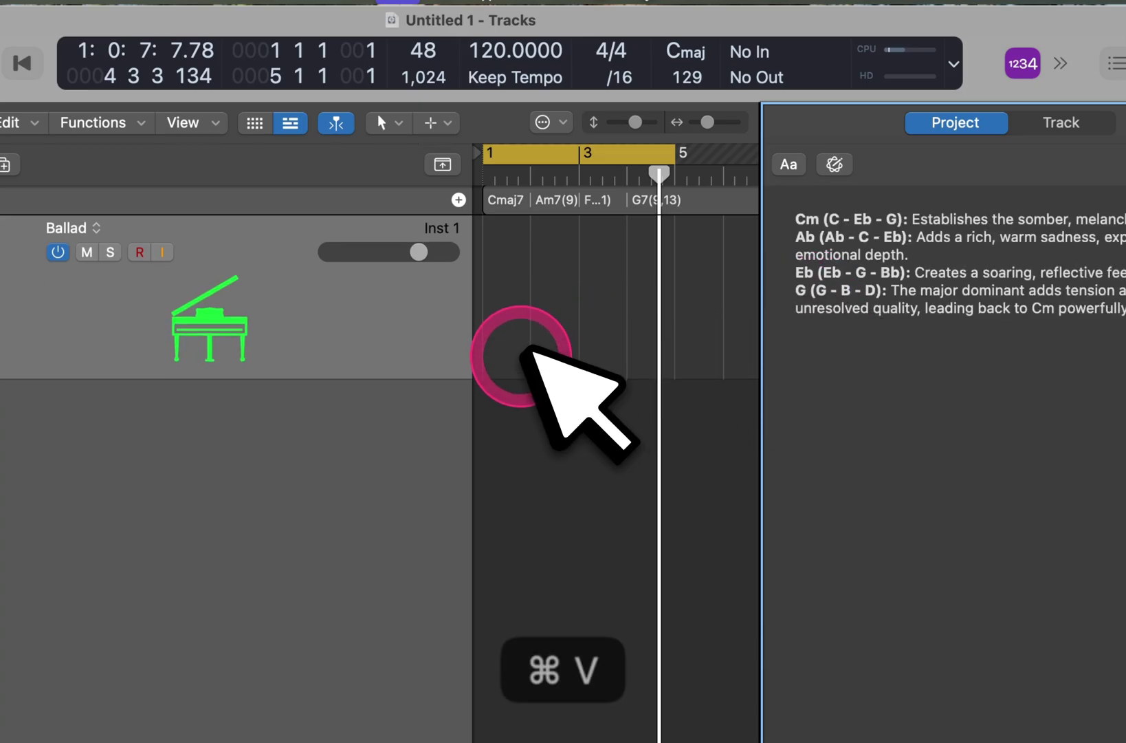
pyautogui.hscroll(4, 523, 355)
pyautogui.hscroll(-1, 523, 355)
pyautogui.scroll(-3, 527, 348)
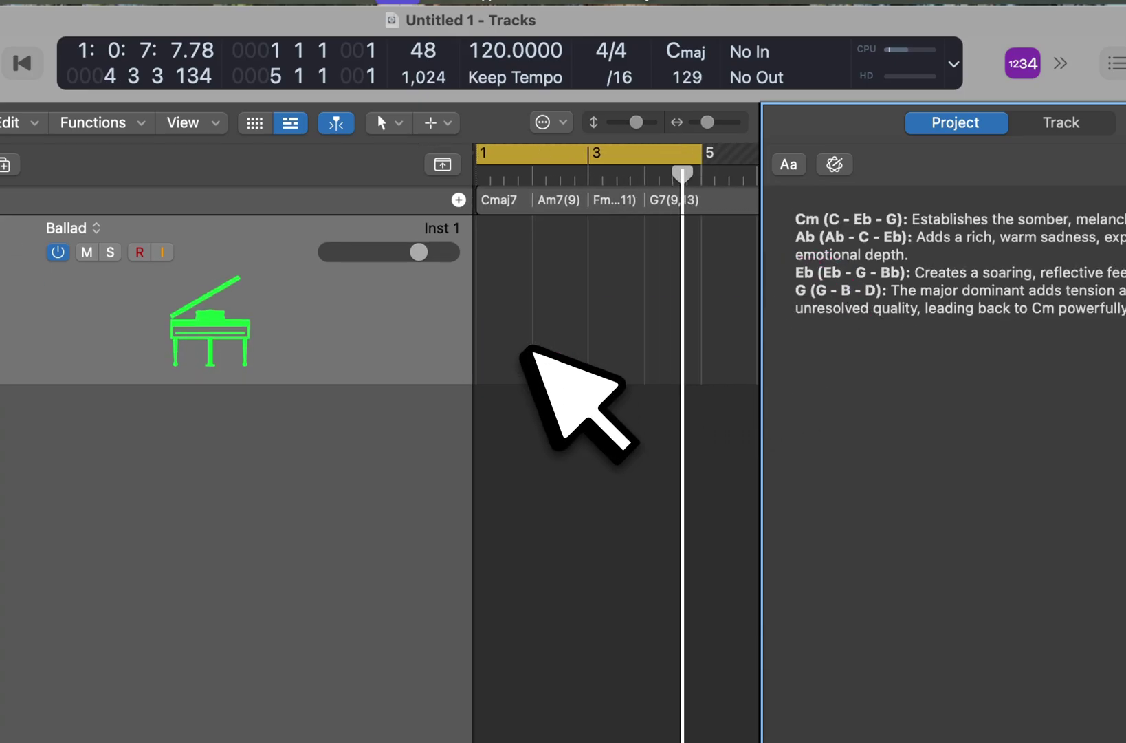
pyautogui.click(533, 385)
pyautogui.press('i')
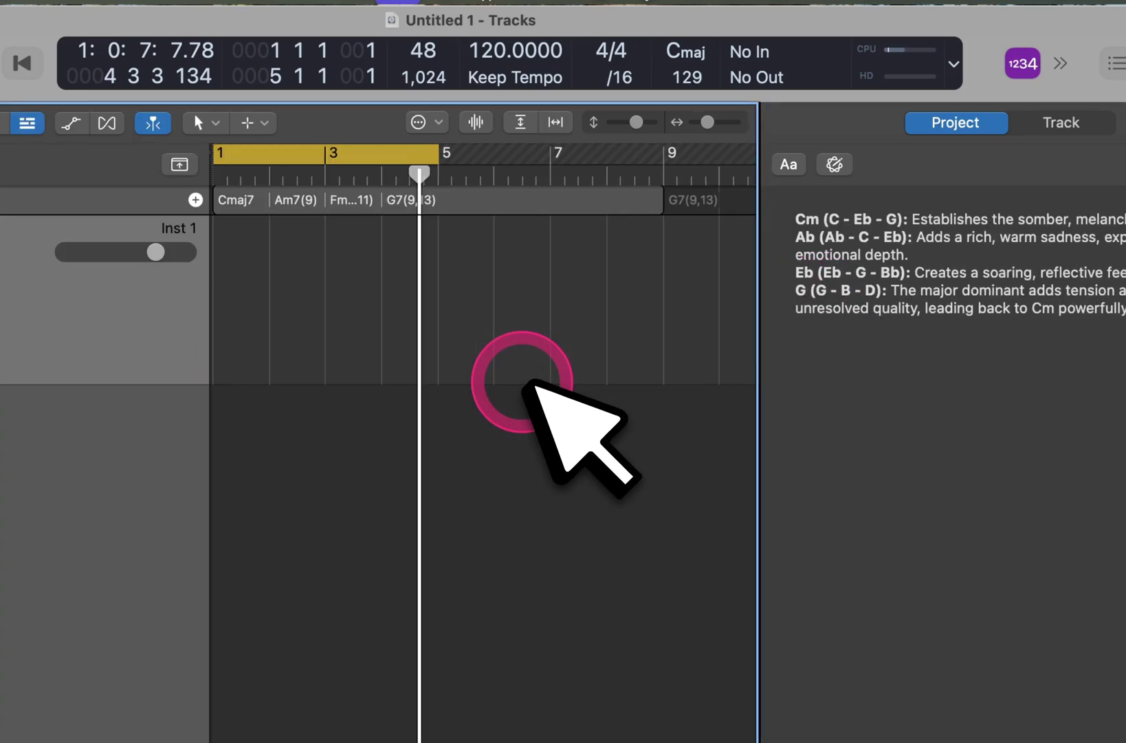
pyautogui.press('g')
pyautogui.press('g')
# - Replace the four chords at bars 1 to 4 of the chord track with Cm, Ab, Eb and G
pyautogui.scroll(1, 354, 375)
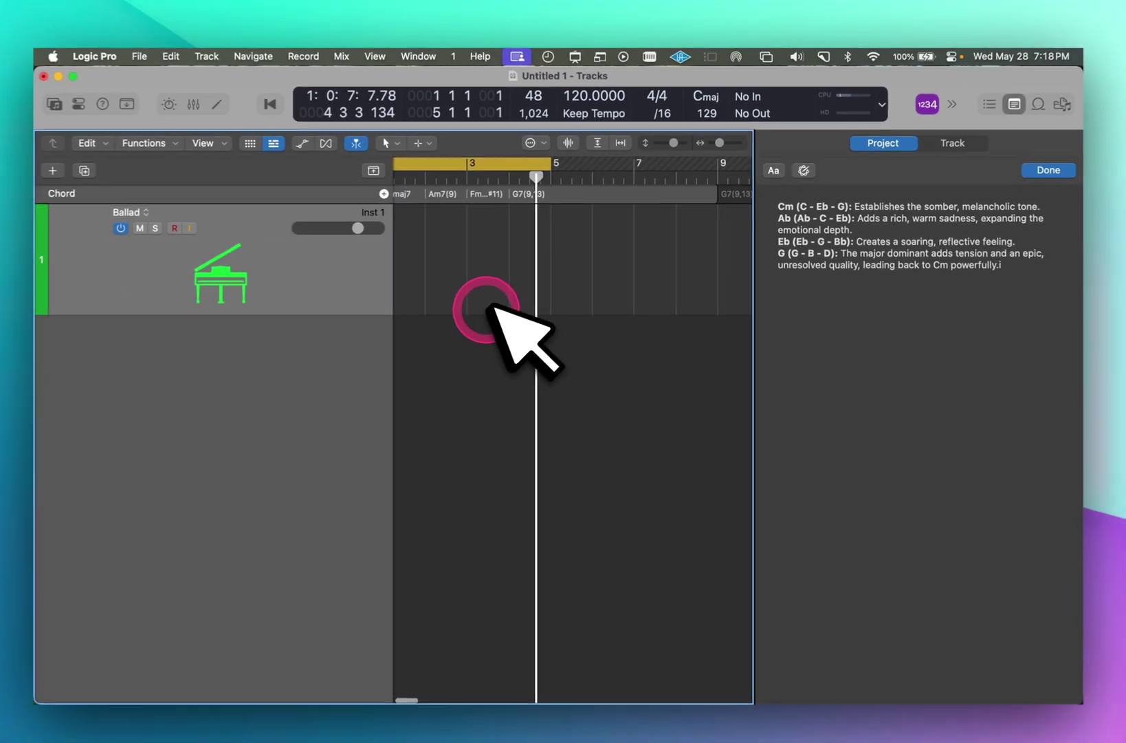
pyautogui.hscroll(-1, 488, 309)
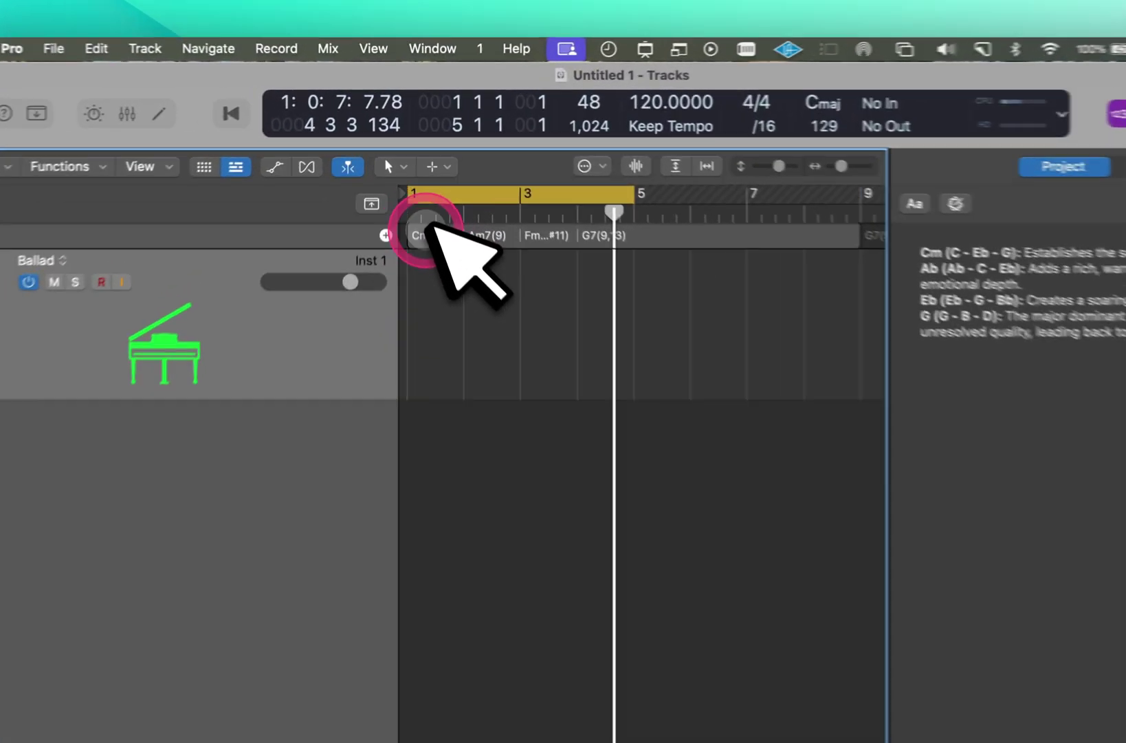
pyautogui.click(424, 191)
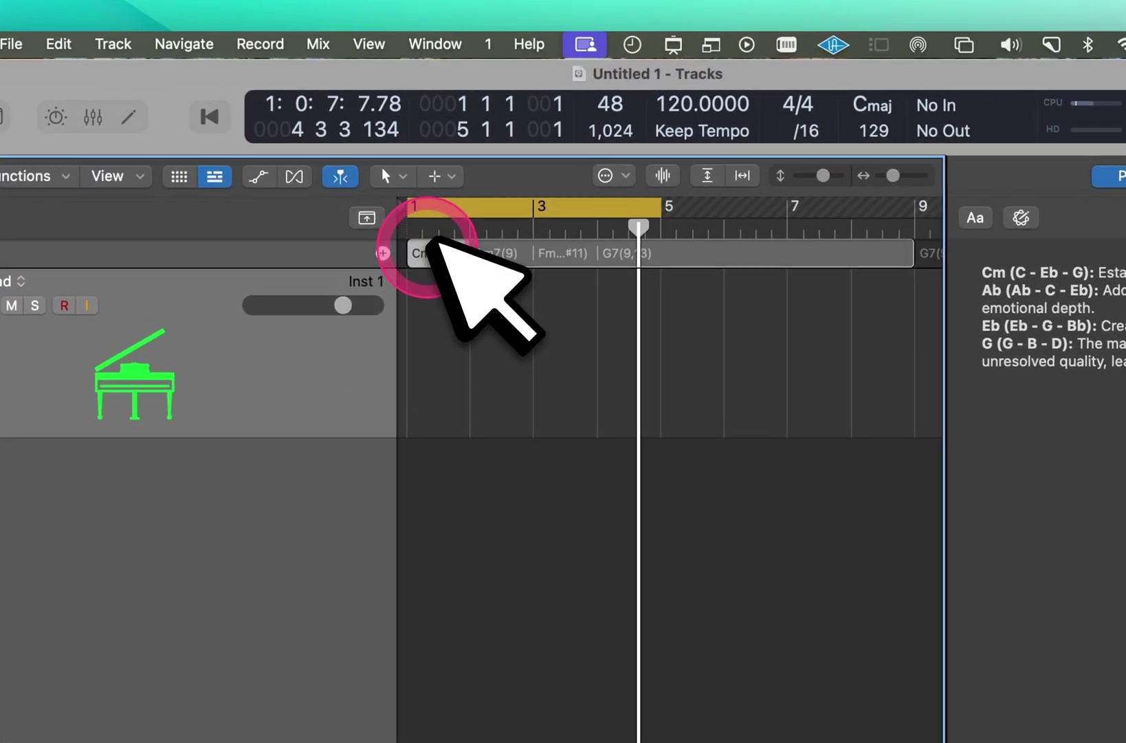
pyautogui.doubleClick(432, 248)
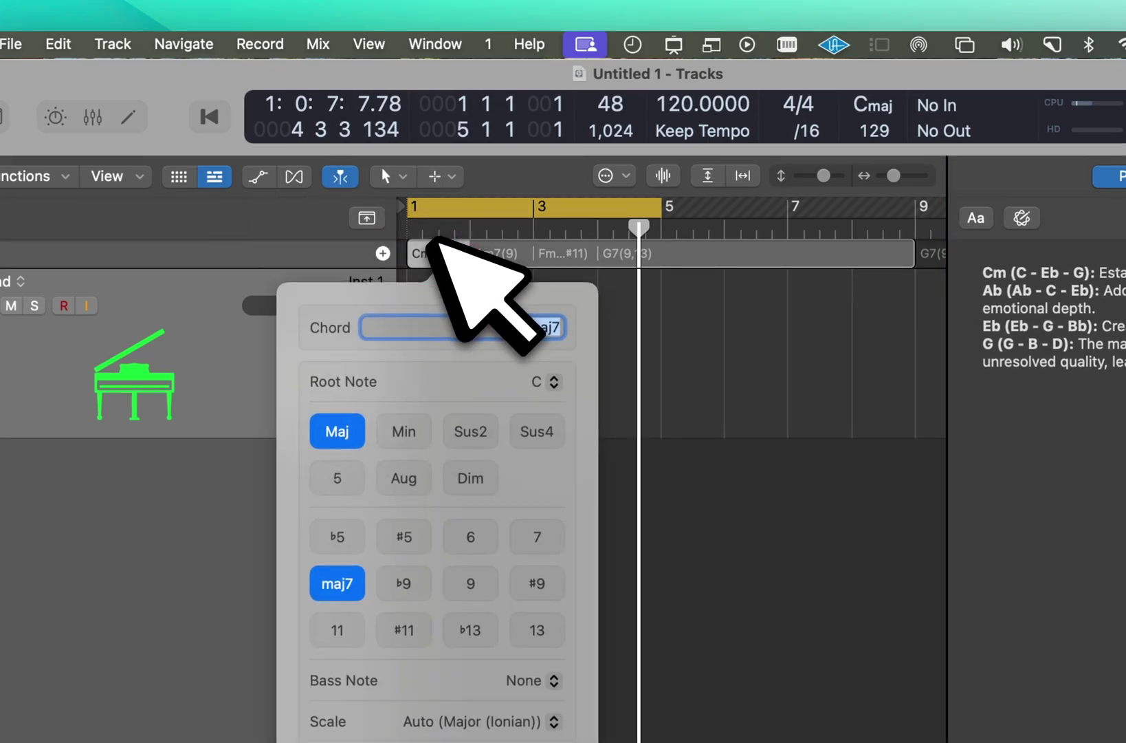
pyautogui.press('Tab')
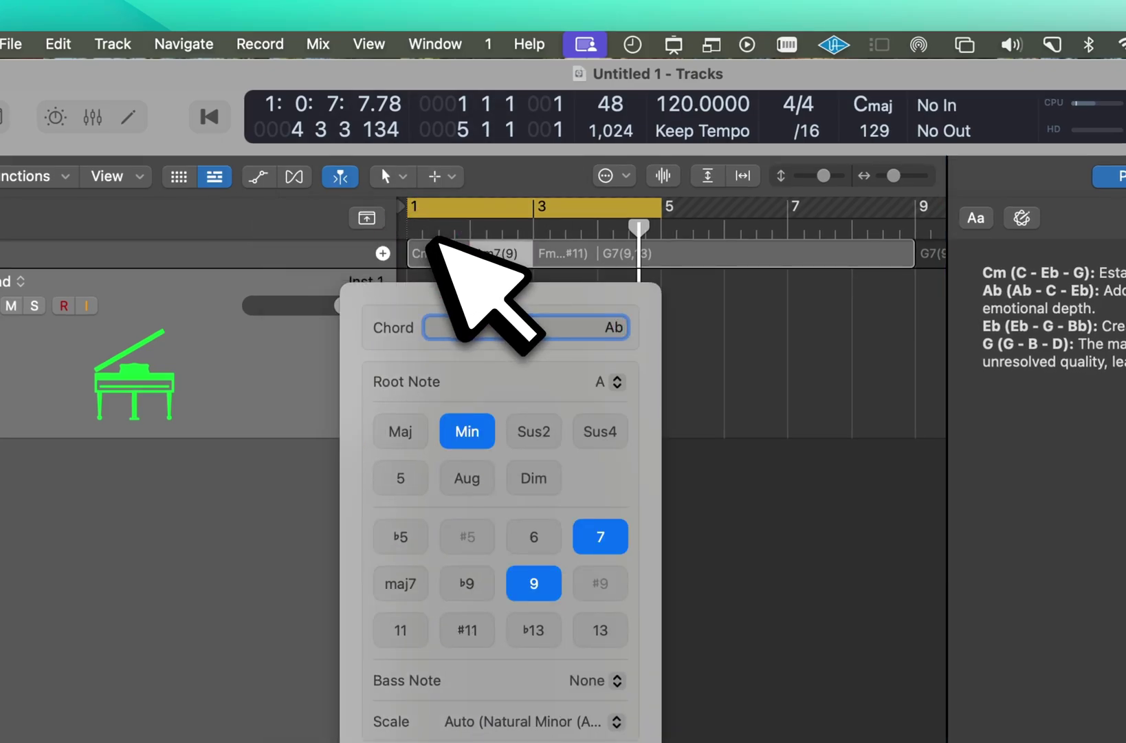
pyautogui.write('Ab')
pyautogui.press('Tab')
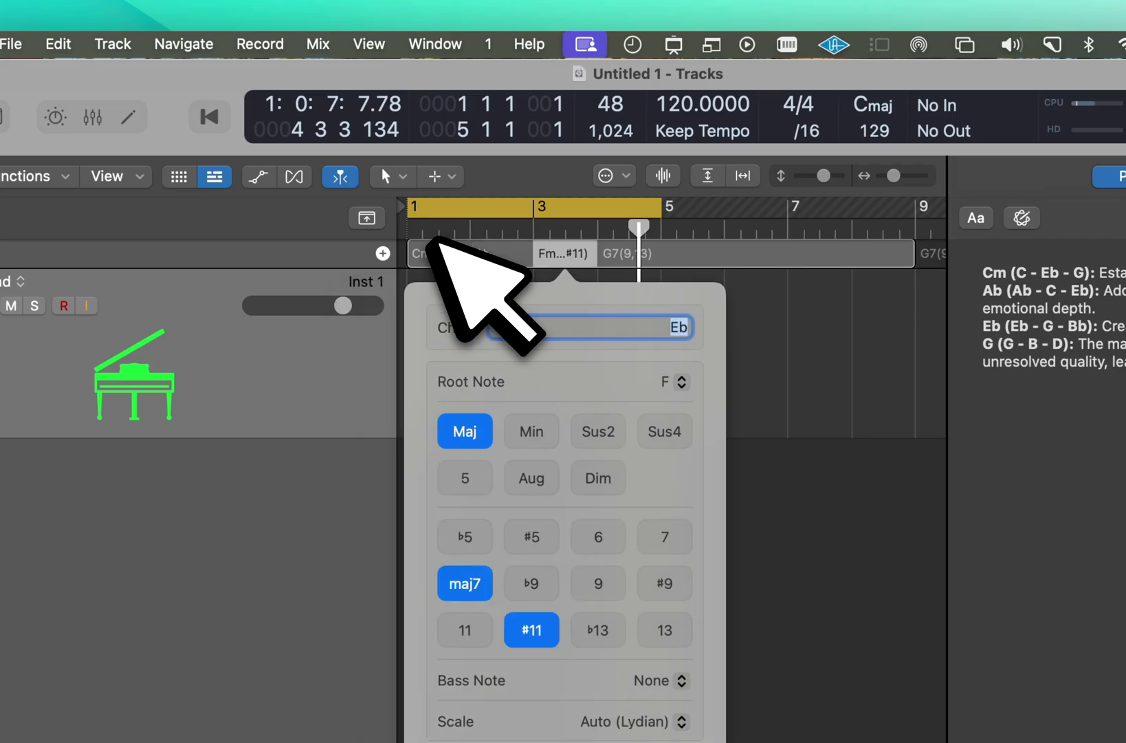
pyautogui.press('Tab')
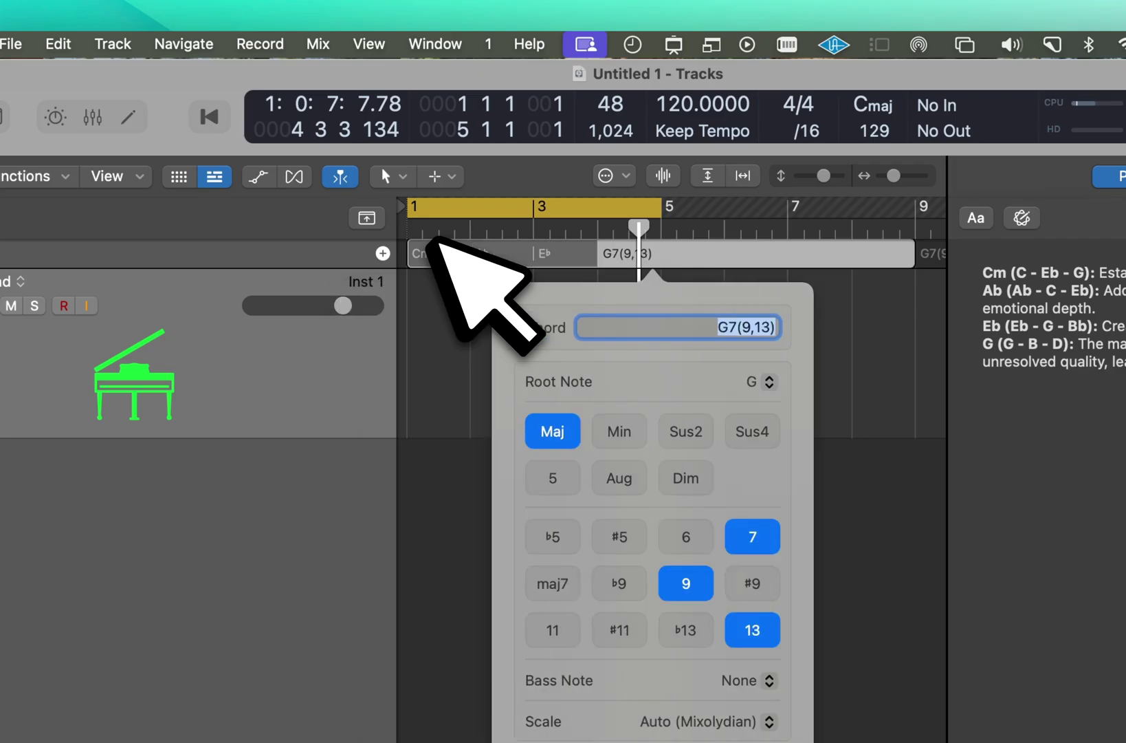
pyautogui.write('G')
pyautogui.press('Return')
pyautogui.click(428, 303)
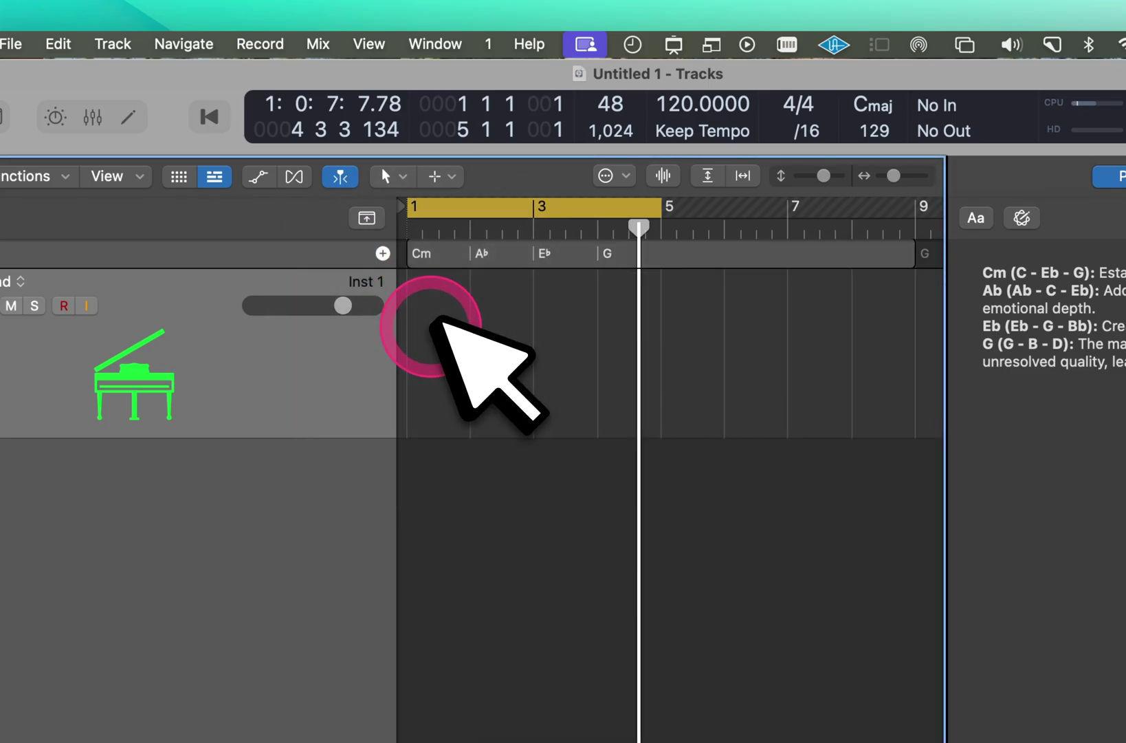
# - Create a MIDI region on the Ballad track from the chord track's progression and shorten it to four bars
pyautogui.click(485, 256)
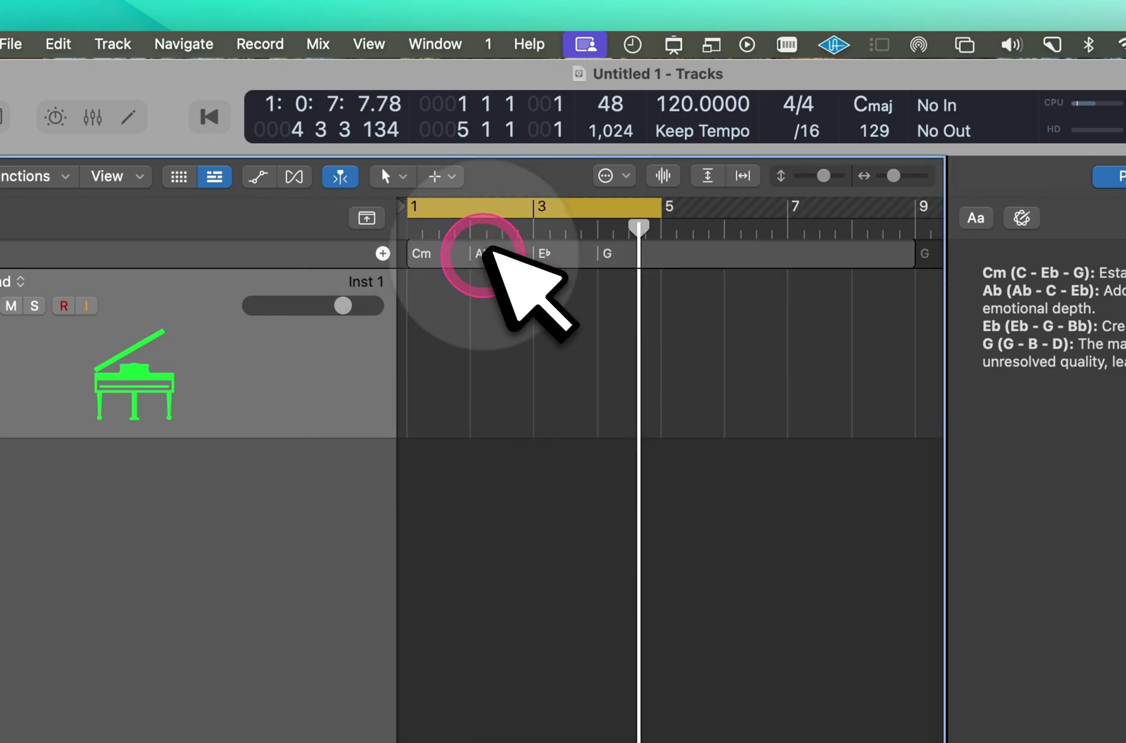
pyautogui.moveTo(490, 253); pyautogui.dragTo(497, 342)
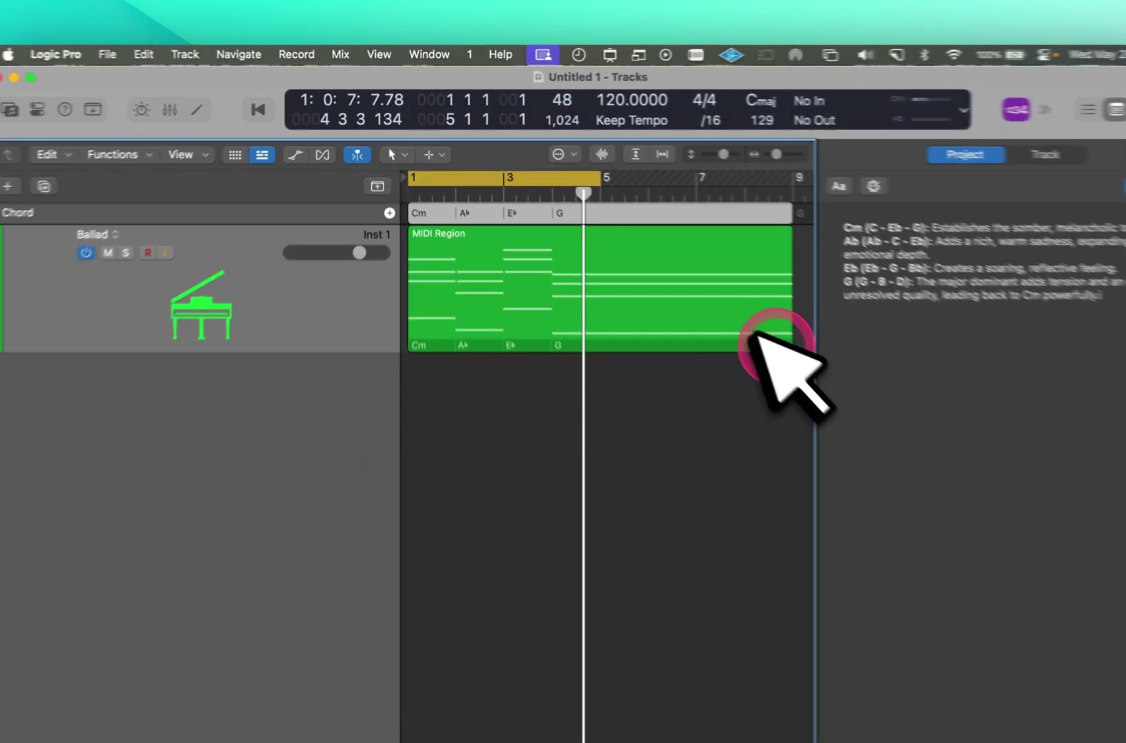
pyautogui.moveTo(752, 332); pyautogui.dragTo(568, 309)
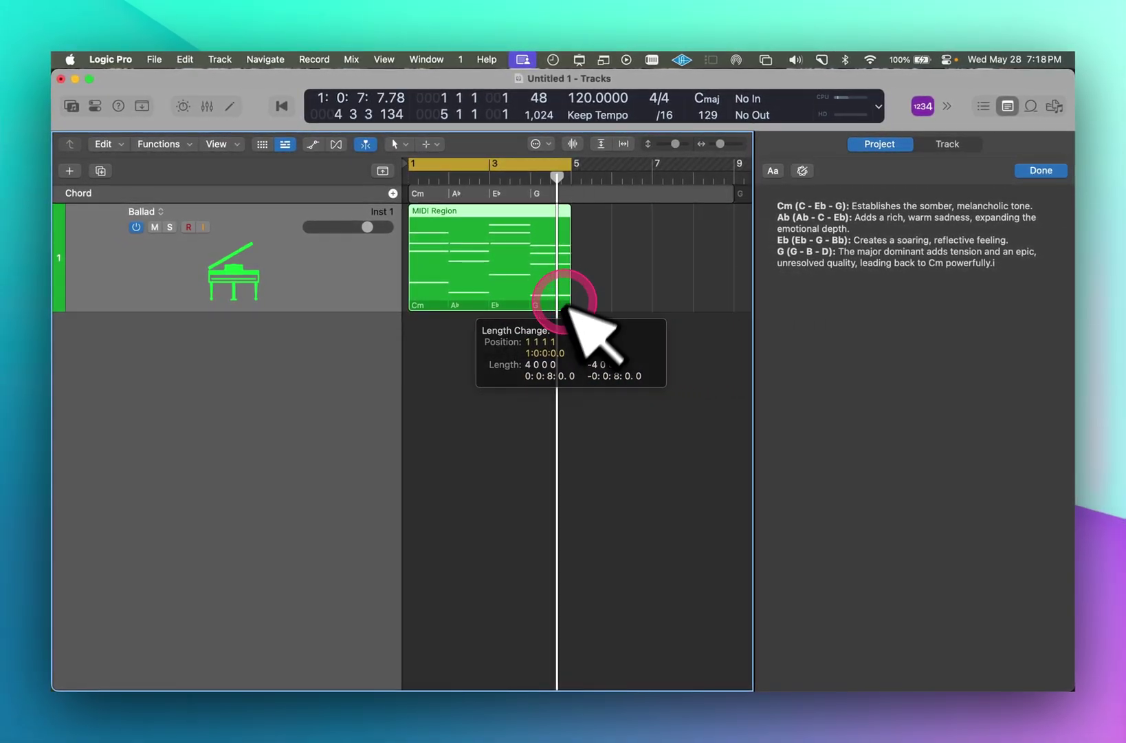
# - Play back the Ballad chord region and set the project tempo to 90
pyautogui.click(548, 363)
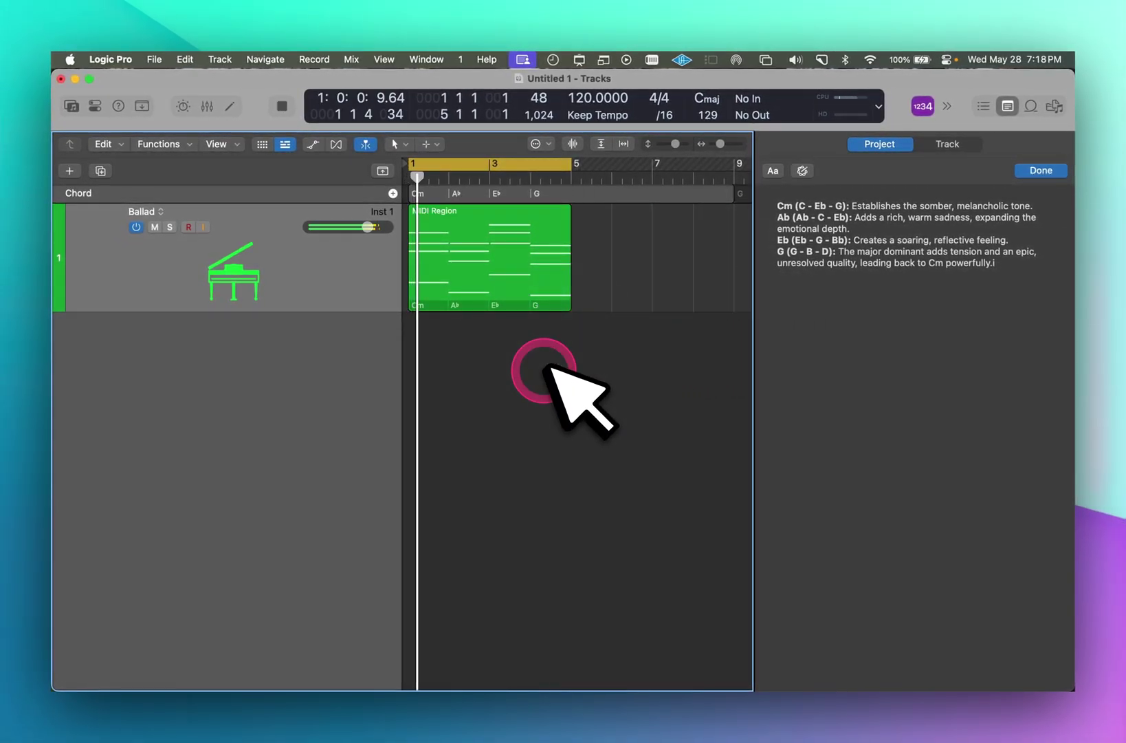
pyautogui.click(547, 370)
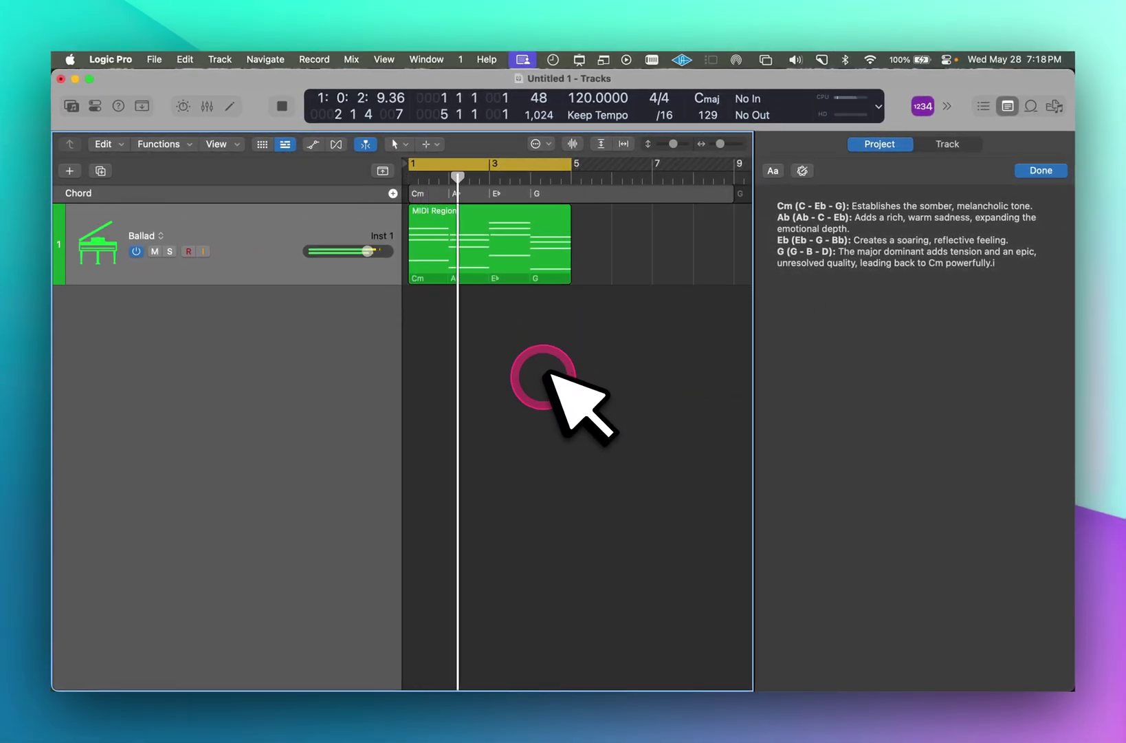
pyautogui.scroll(3, 550, 375)
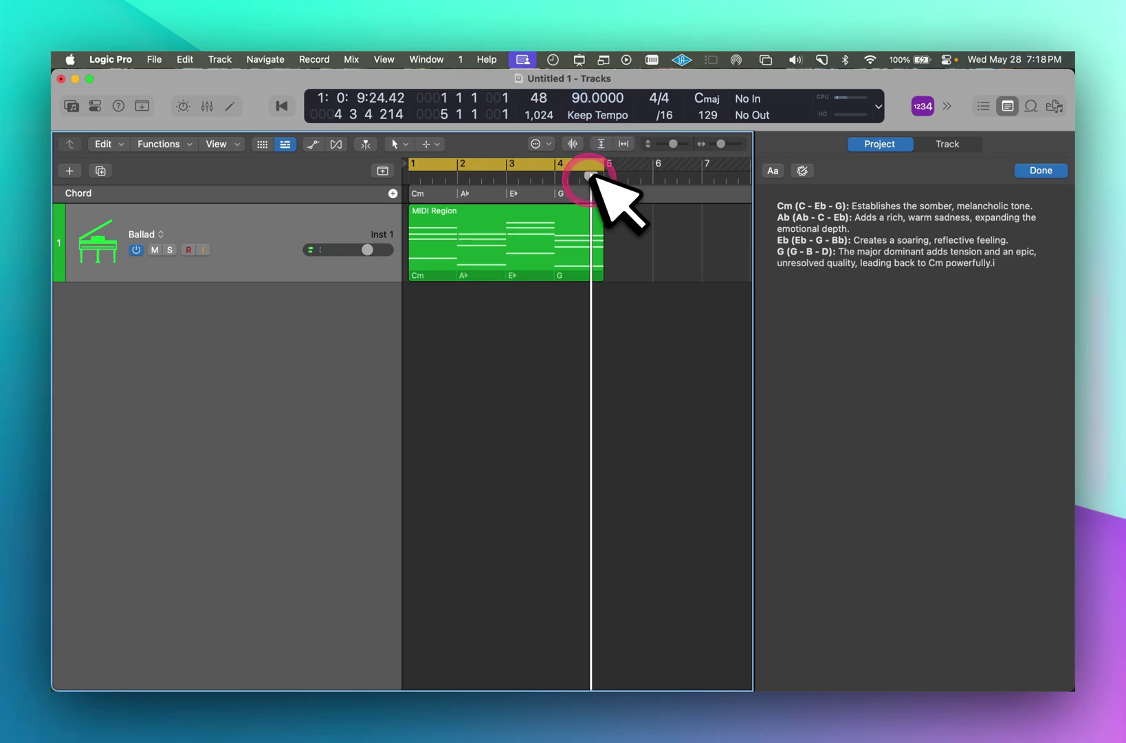
# - Create a Session Player track with a Keyboard Player in the Simple Pad style
pyautogui.press('super+alt+n')
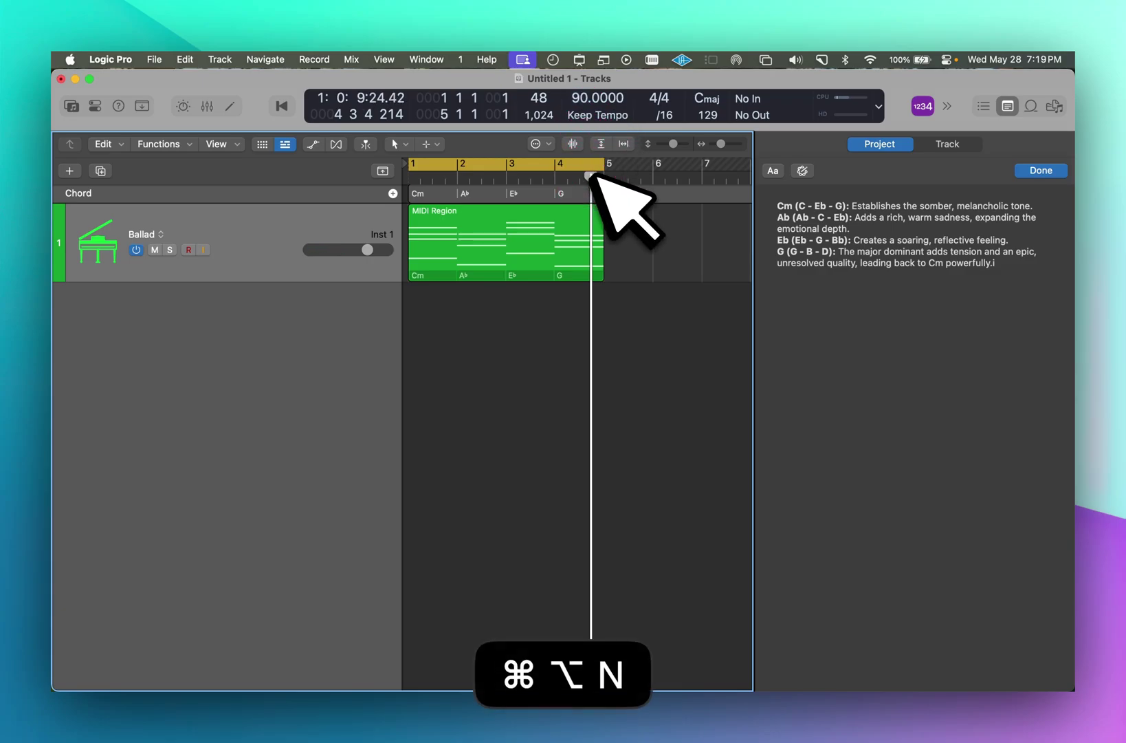
pyautogui.press('Left')
pyautogui.press('Down')
pyautogui.press('Down')
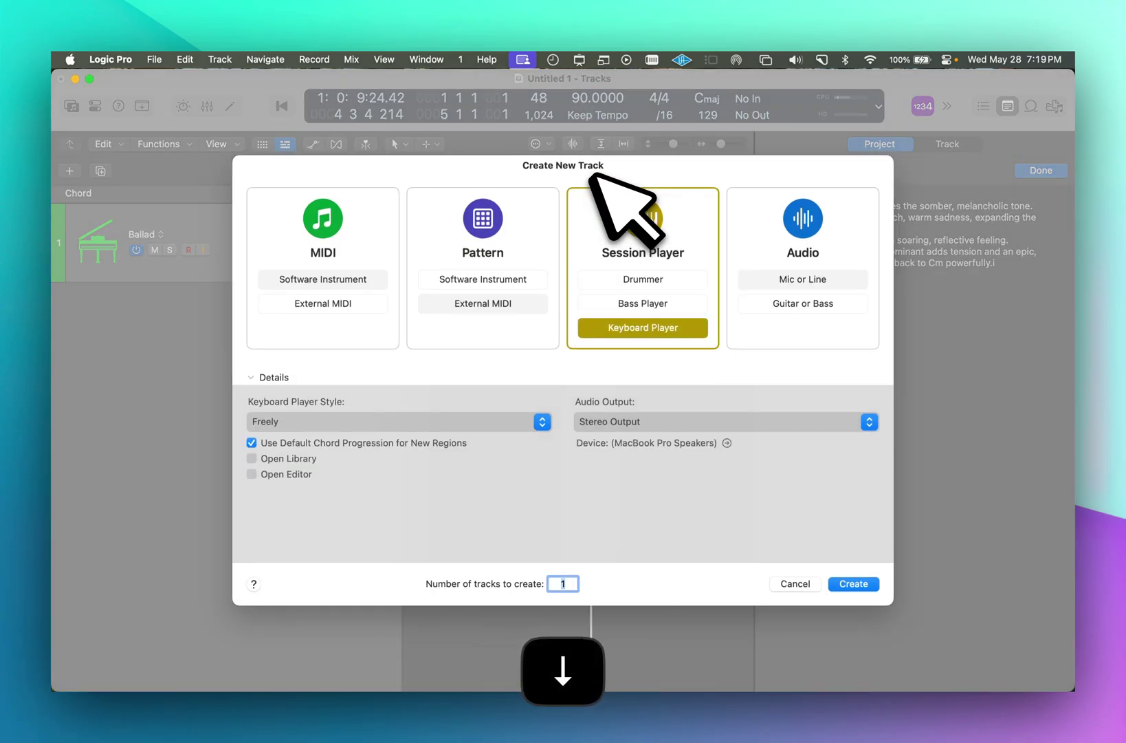
pyautogui.click(399, 421)
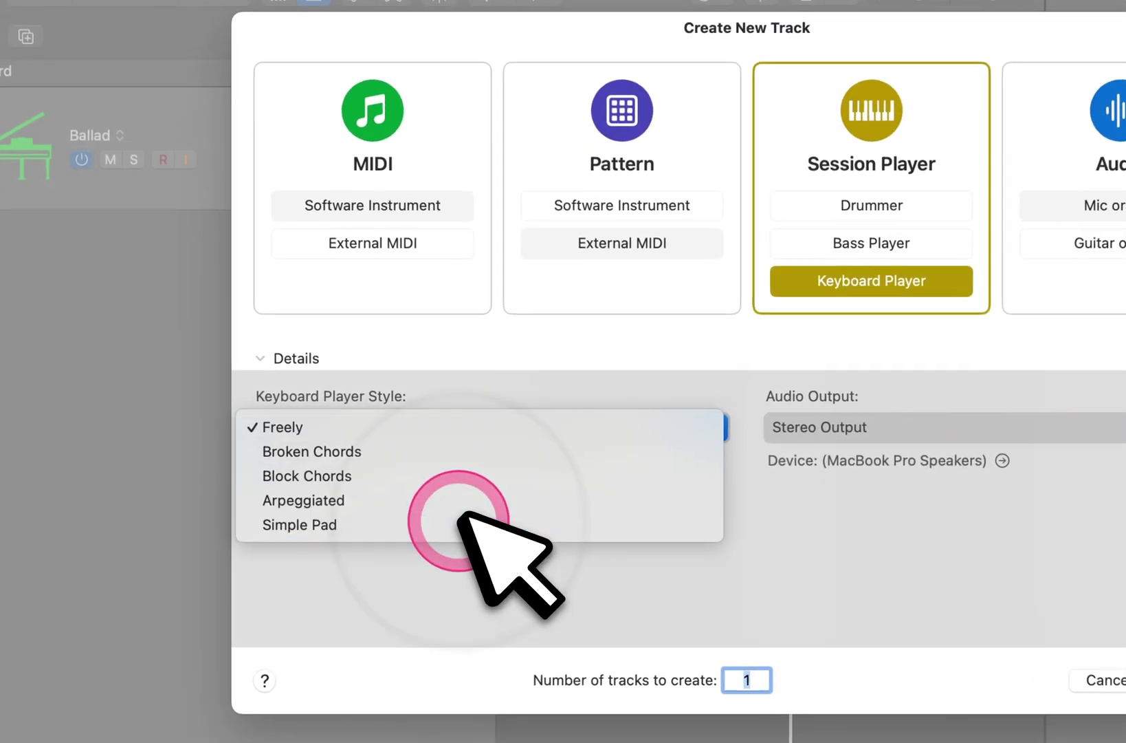
pyautogui.click(459, 517)
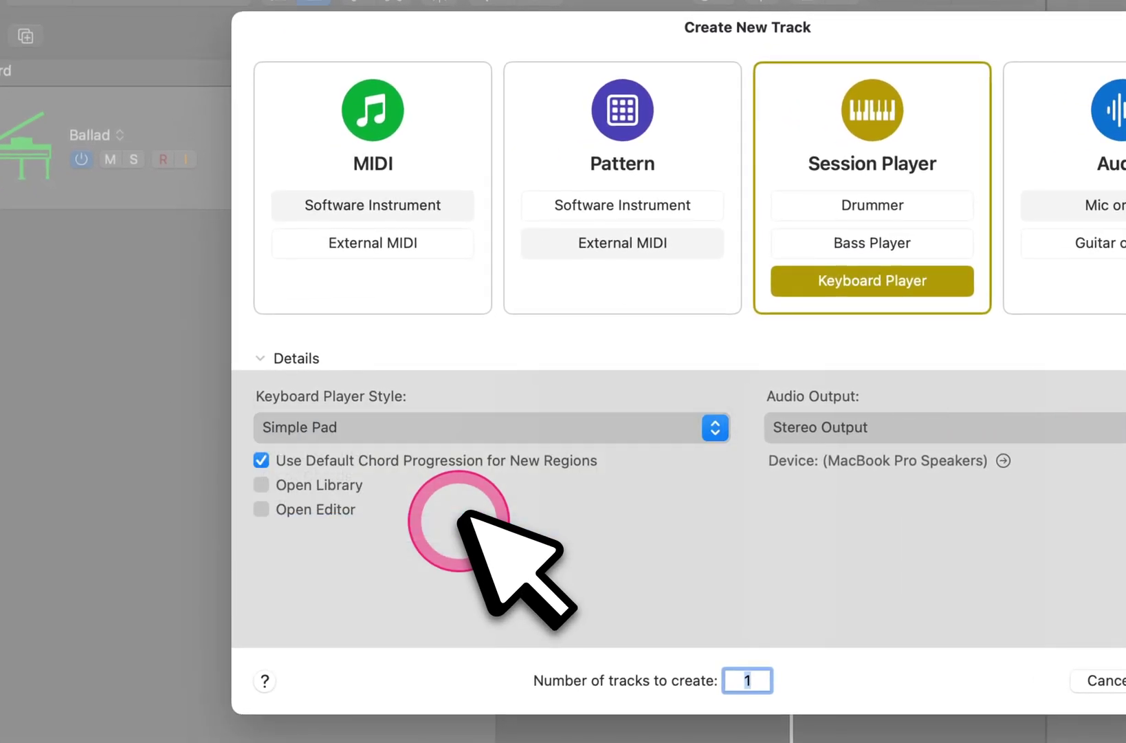
pyautogui.press('Return')
# - Play the arrangement and lower the volume of the Classic Analog Pad track
pyautogui.click(585, 296)
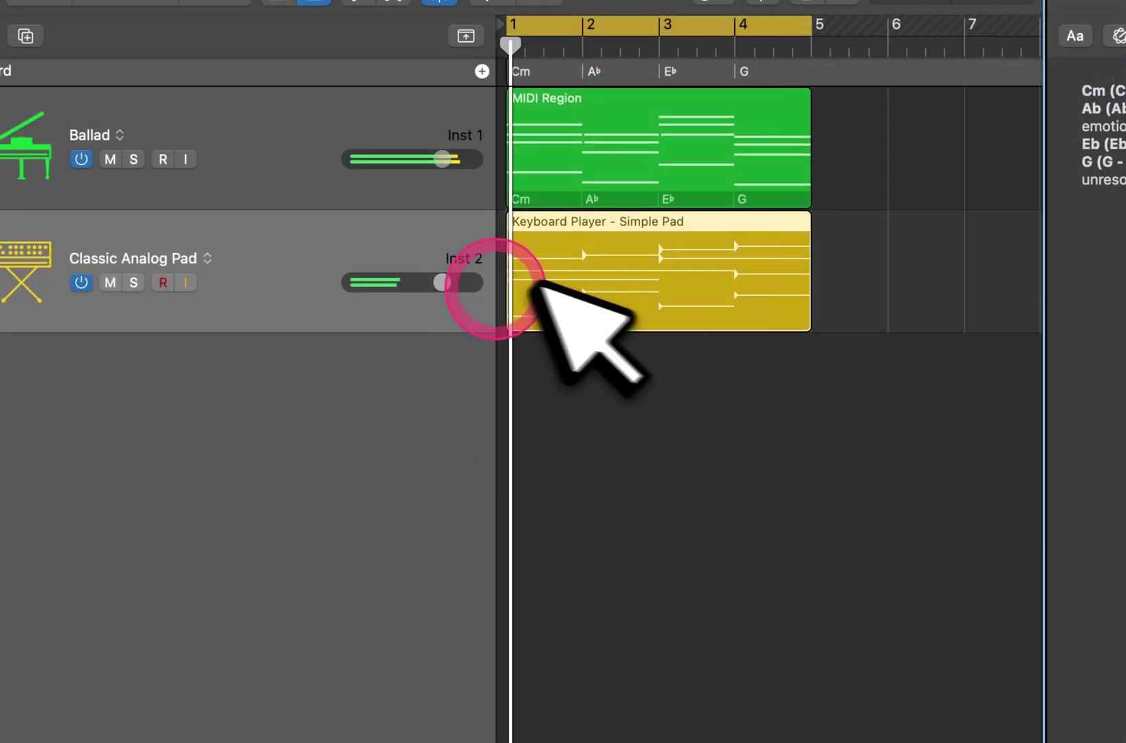
pyautogui.moveTo(446, 280); pyautogui.dragTo(393, 267)
pyautogui.scroll(-2, 395, 269)
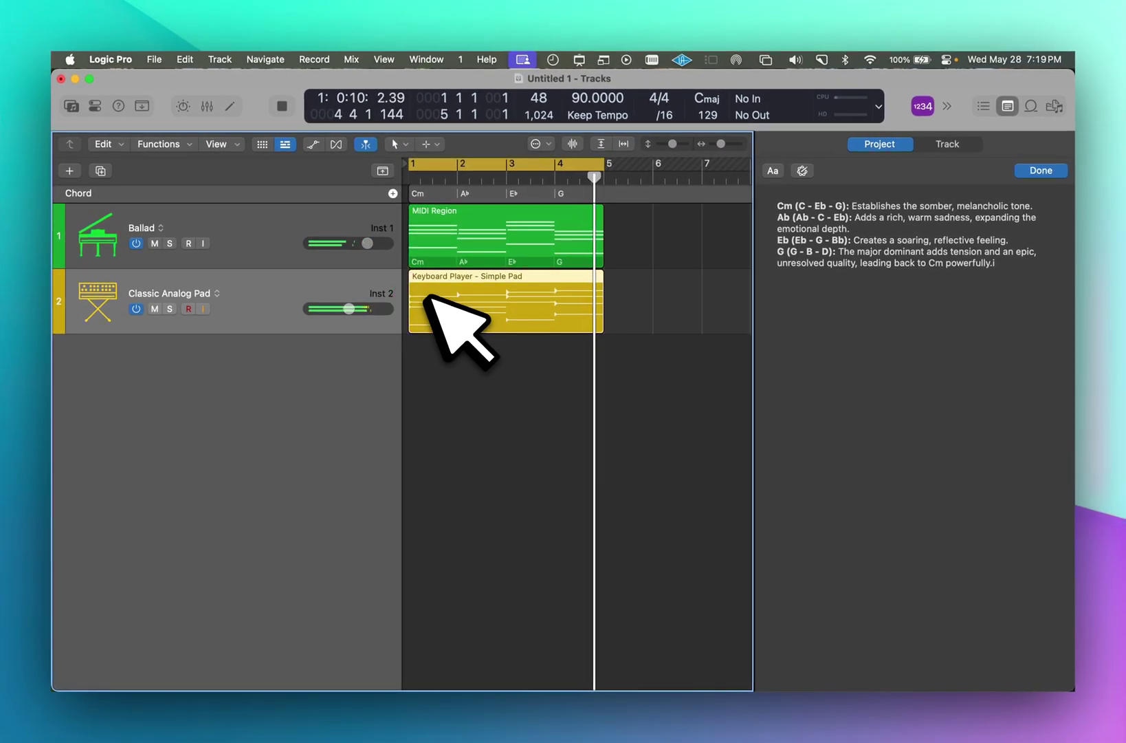
# - Add another Keyboard Player session track using the Arpeggiated style
pyautogui.press('super+alt+n')
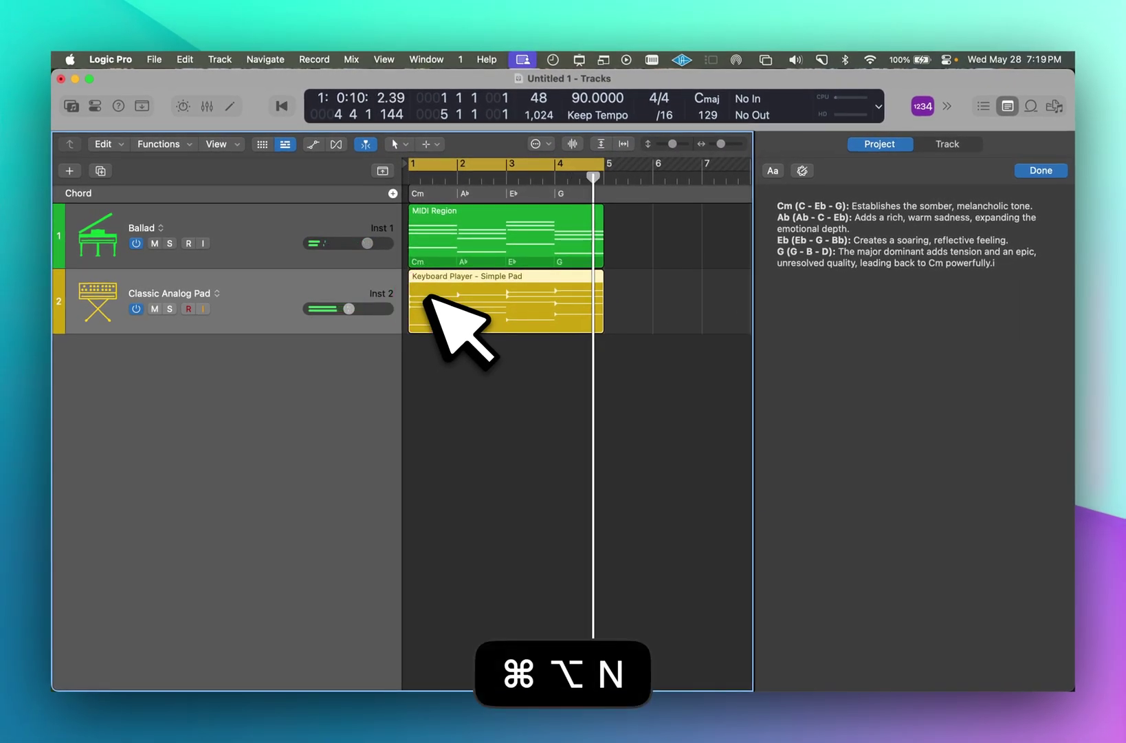
pyautogui.press('Up')
pyautogui.press('Down')
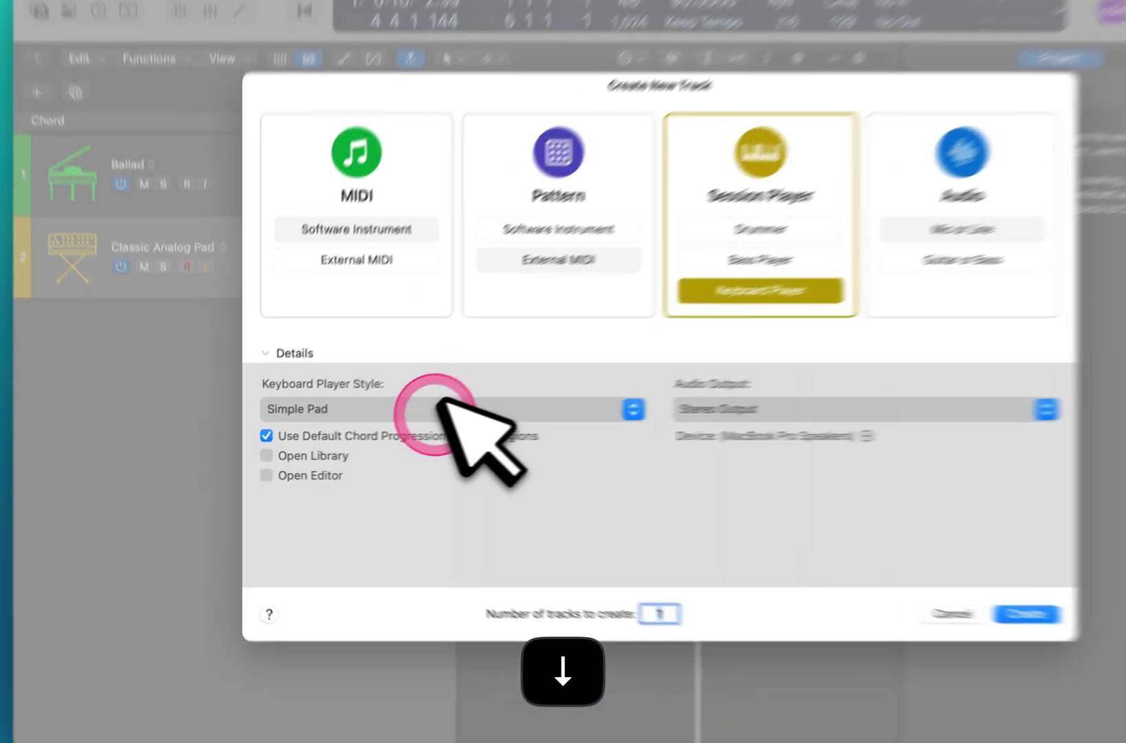
pyautogui.click(382, 419)
pyautogui.click(374, 403)
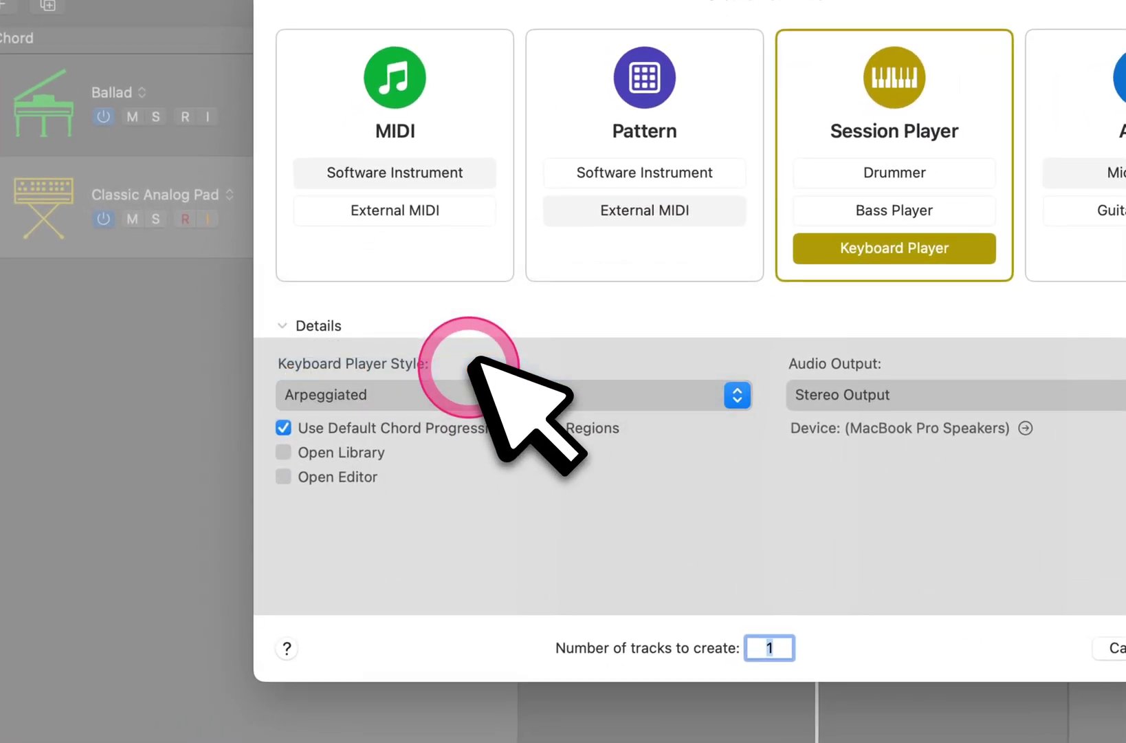
pyautogui.press('Return')
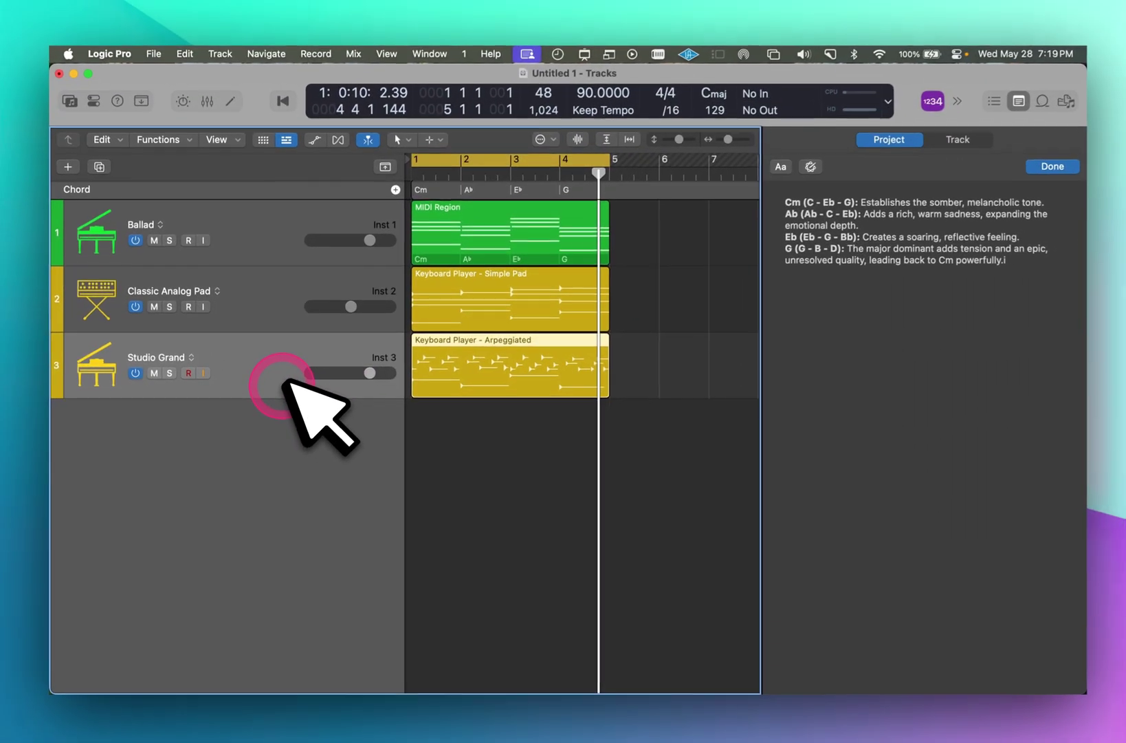
# - Replace the Studio Grand track's instrument with Retro Synth and load its Cheerful Melody preset from the Synth Leads
pyautogui.press('i')
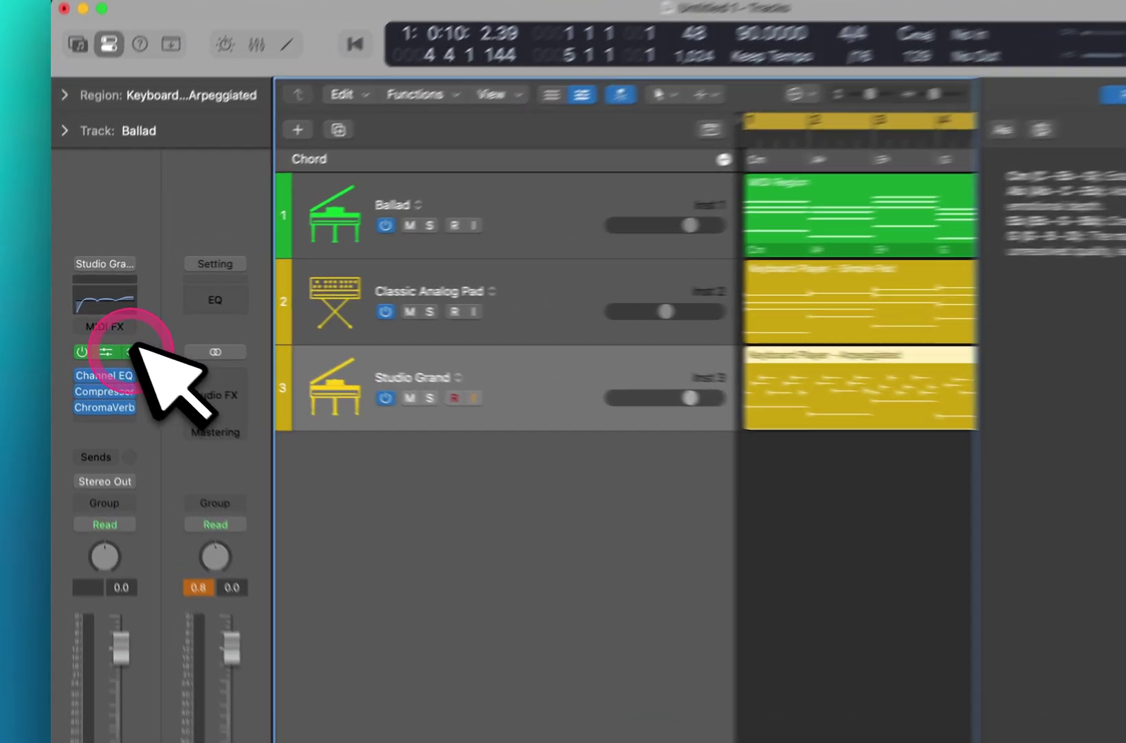
pyautogui.click(131, 346)
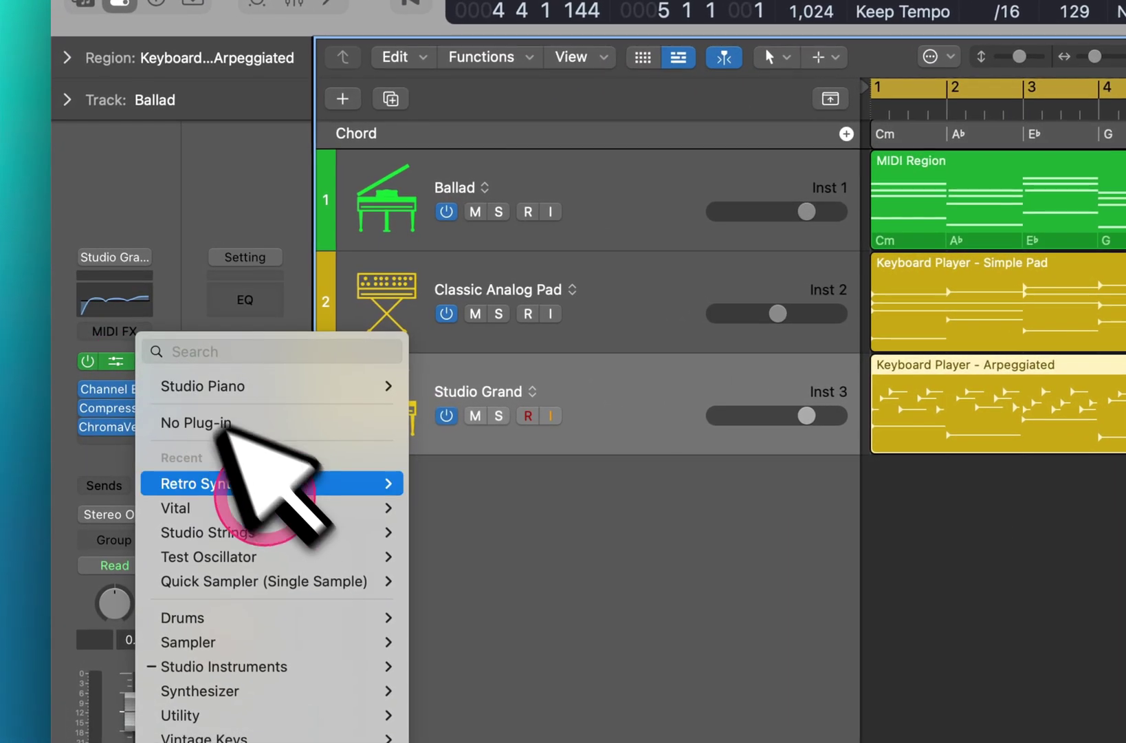
pyautogui.moveTo(220, 450)
pyautogui.click(382, 455)
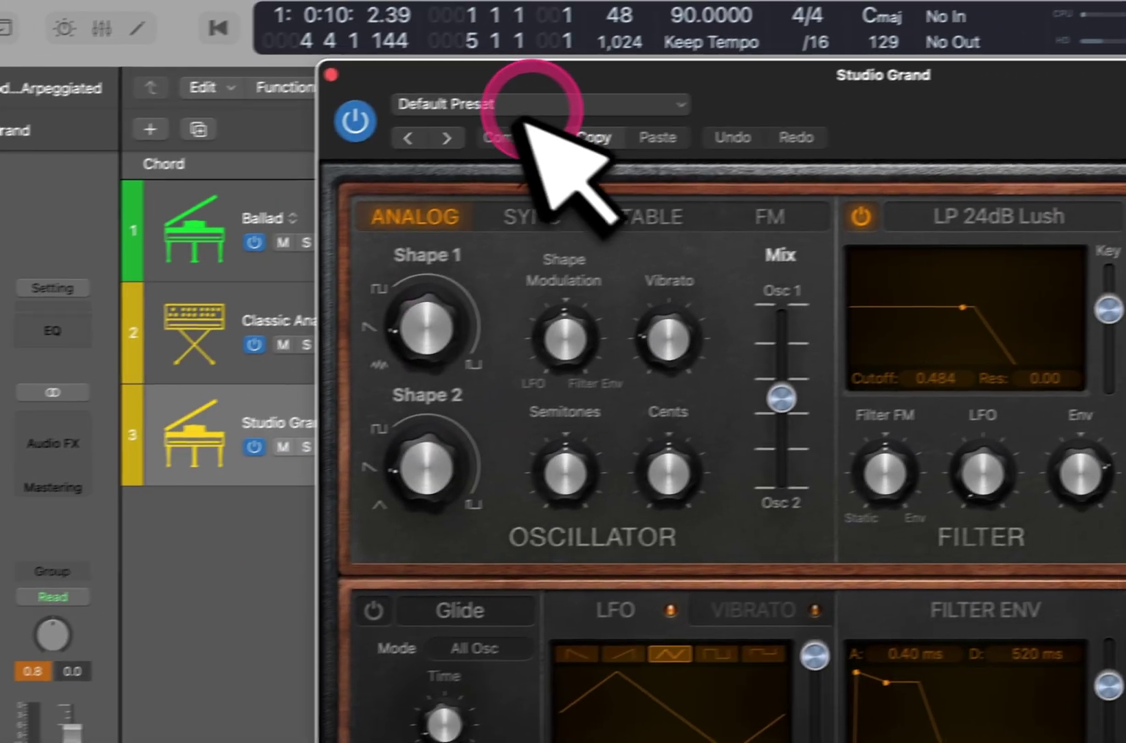
pyautogui.click(729, 75)
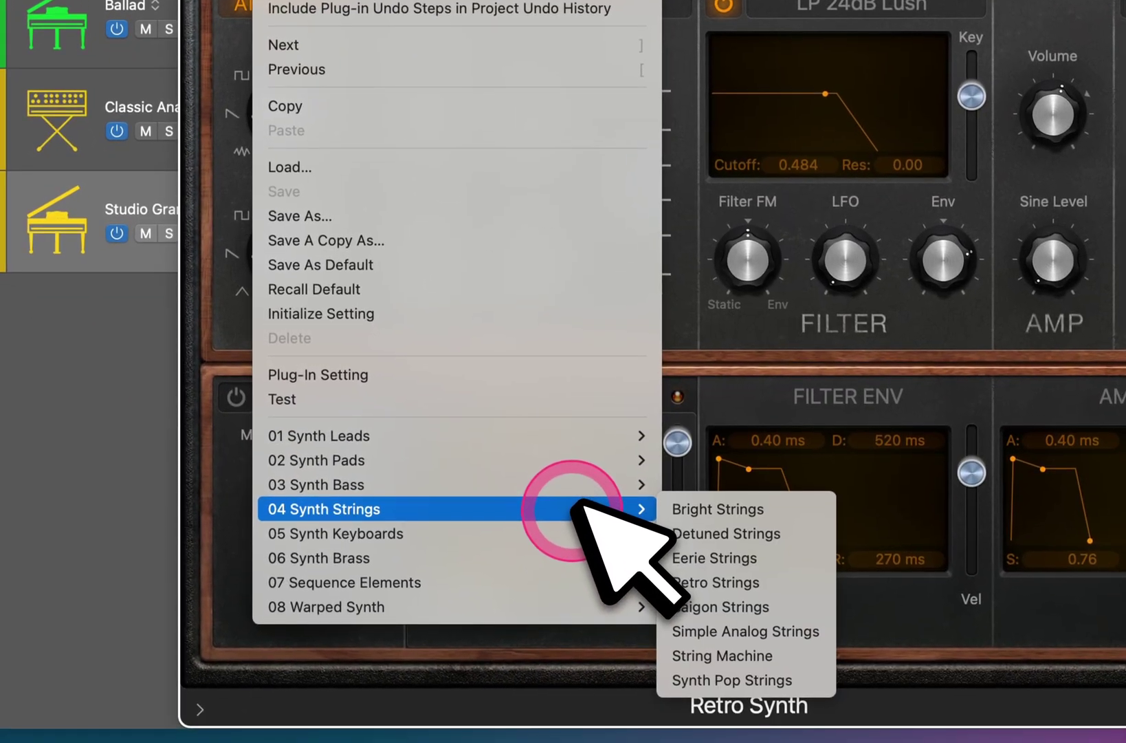
pyautogui.moveTo(606, 546)
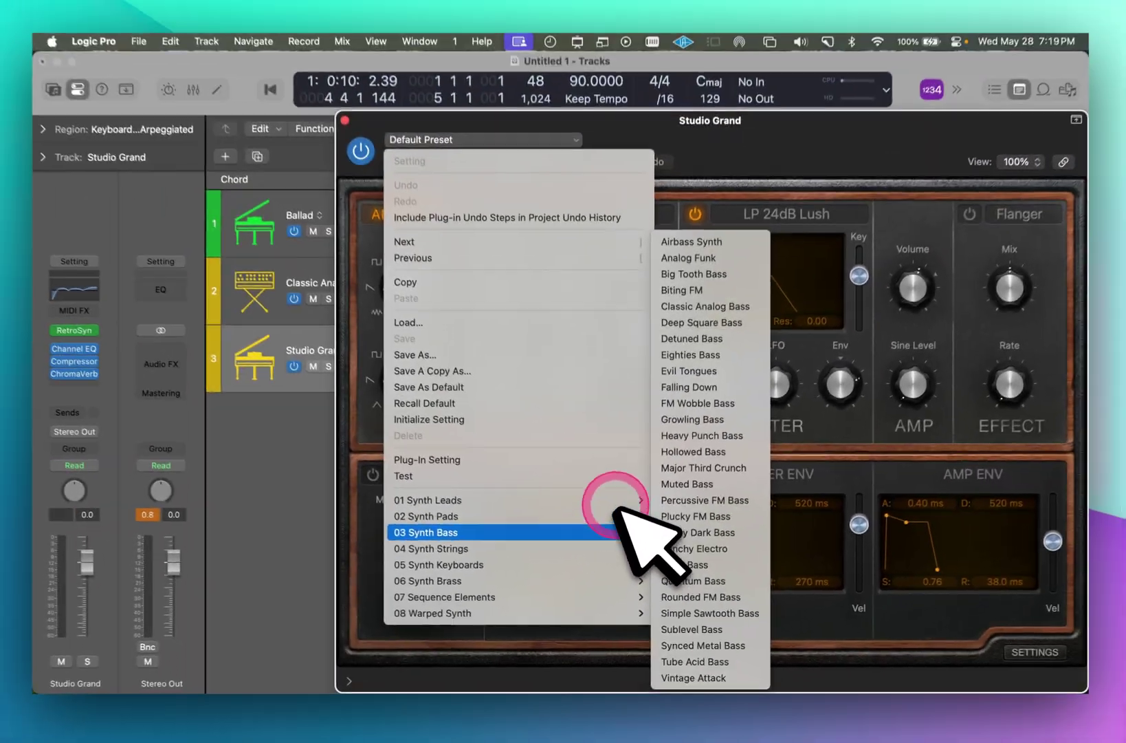
pyautogui.moveTo(622, 500)
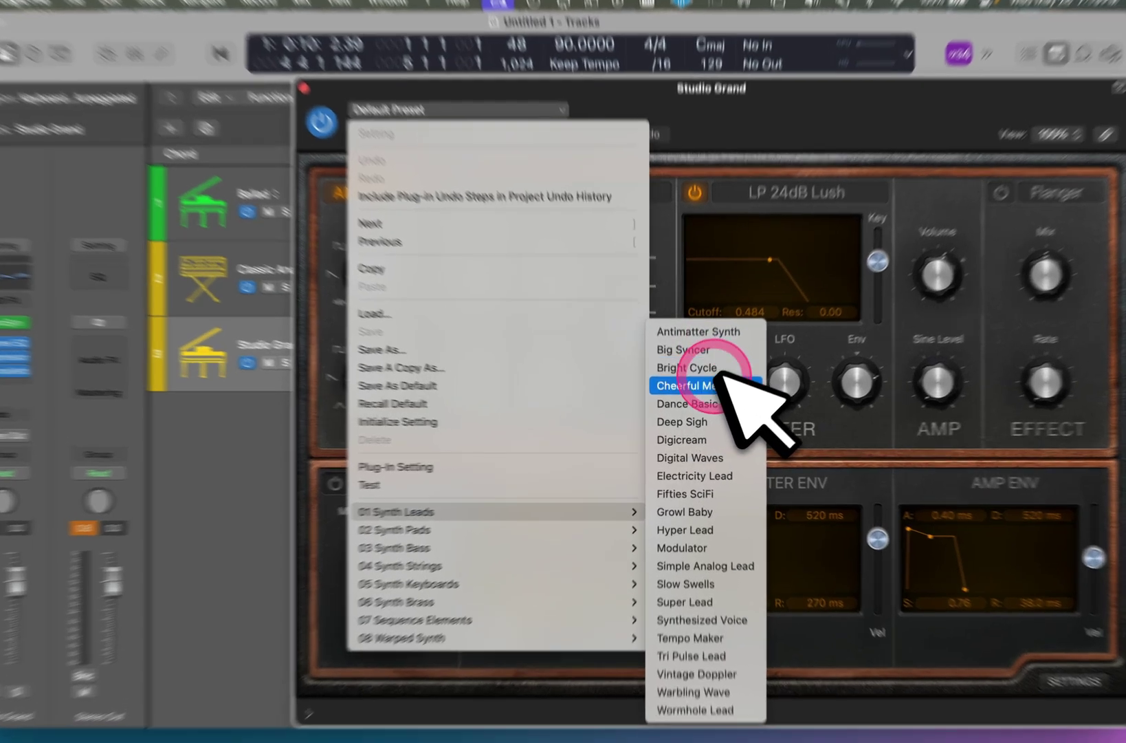
pyautogui.click(691, 394)
pyautogui.click(644, 382)
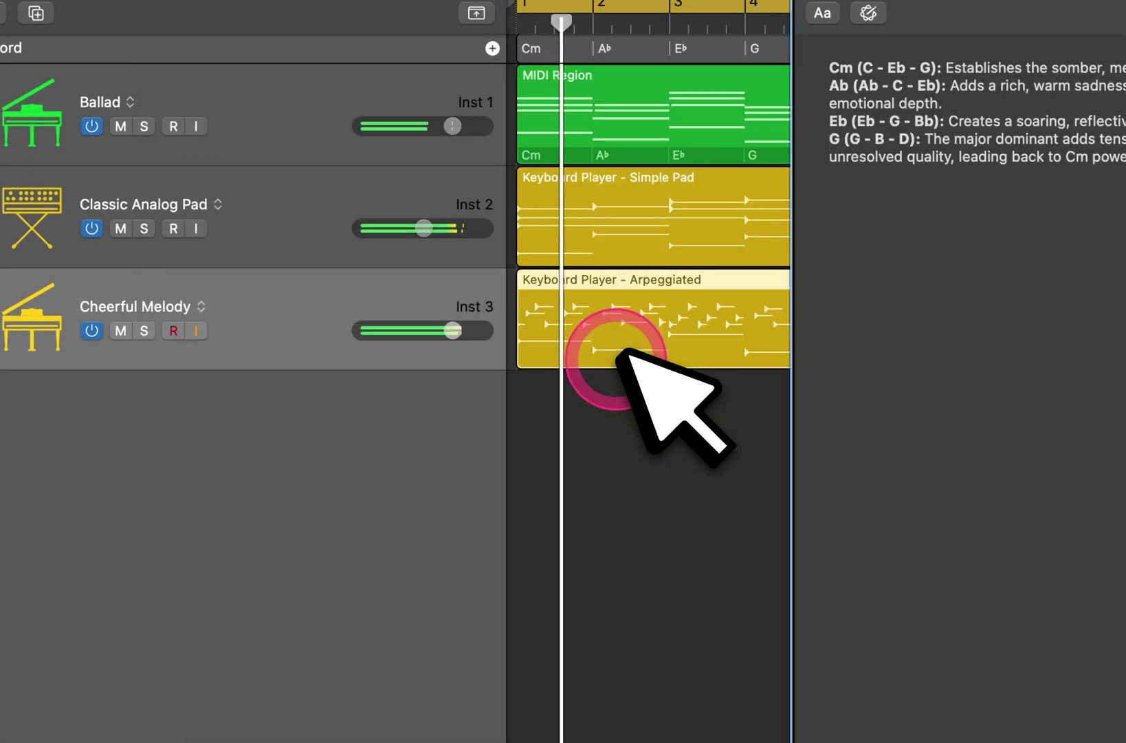
# - Raise the volume of the Cheerful Melody track to 2.0 dB while the arrangement plays
pyautogui.click(456, 330)
pyautogui.moveTo(472, 325)
pyautogui.mouseDown()
pyautogui.moveTo(527, 324)
pyautogui.moveTo(480, 329)
pyautogui.mouseUp()
pyautogui.press('super+Up')
pyautogui.press('super+Up')
pyautogui.press('y')
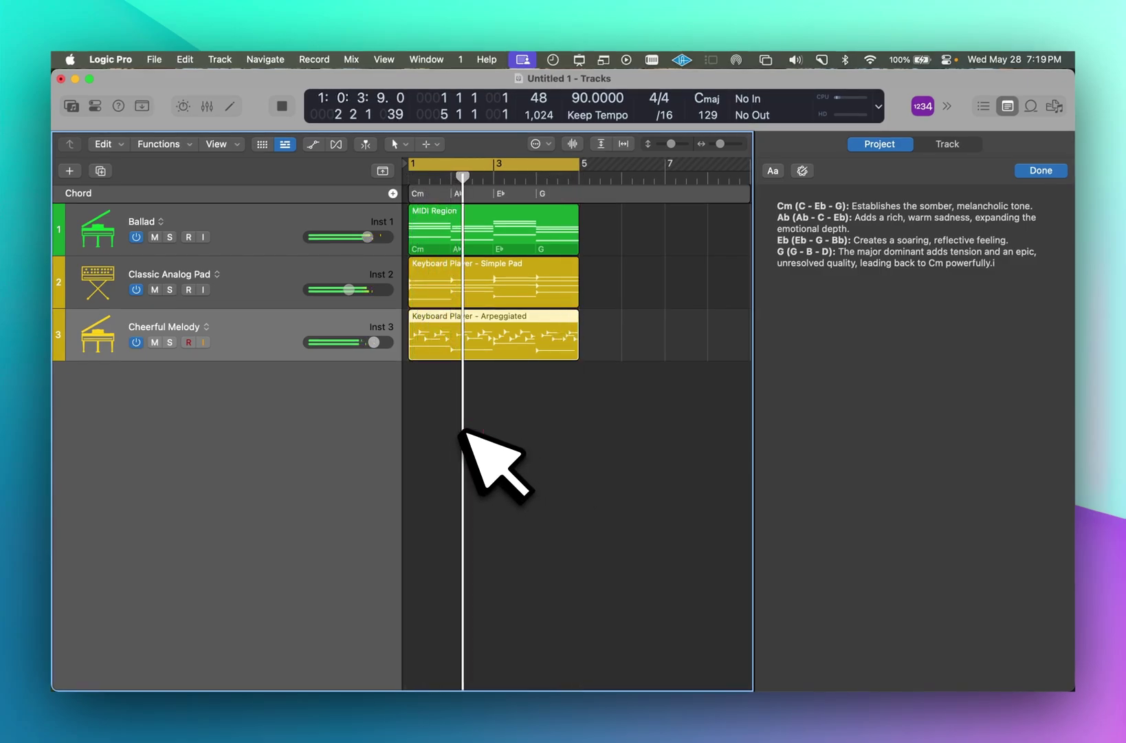
# - Convert the Keyboard Player - Arpeggiated region on the Cheerful Melody track to a MIDI region
pyautogui.click(489, 330)
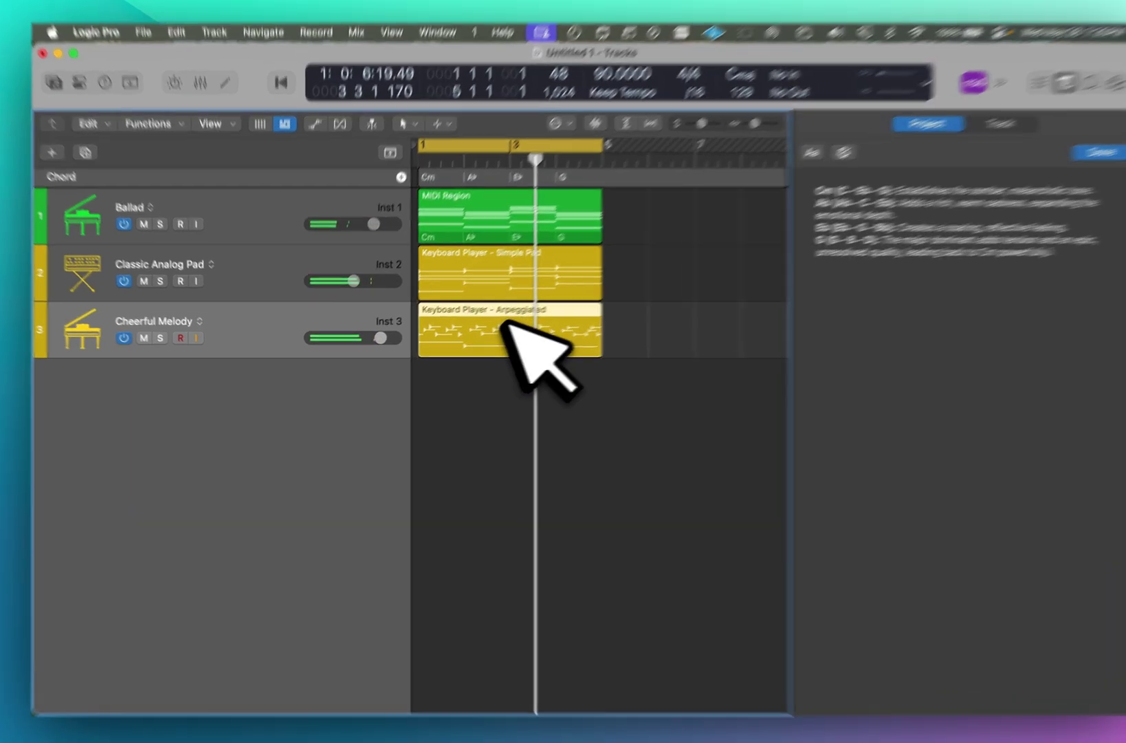
pyautogui.rightClick(489, 326)
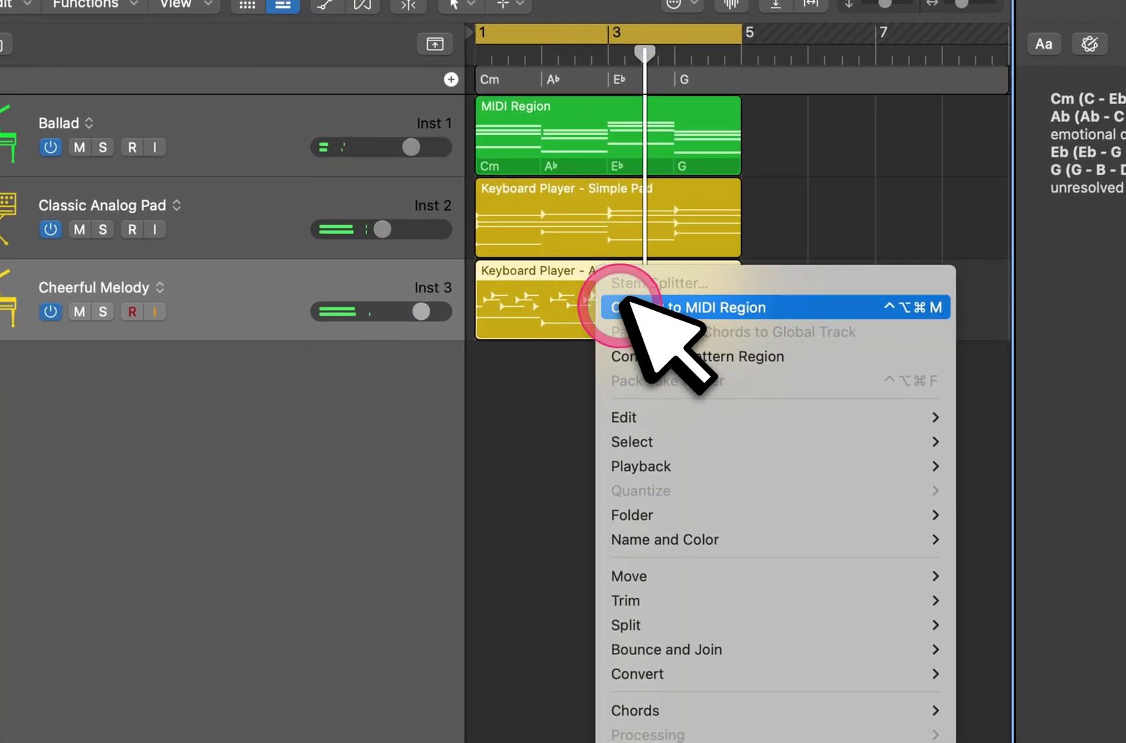
pyautogui.click(622, 306)
# - Duplicate the Cheerful Melody track with its settings and copy the arpeggiated MIDI region onto the new track
pyautogui.moveTo(641, 321); pyautogui.dragTo(623, 456)
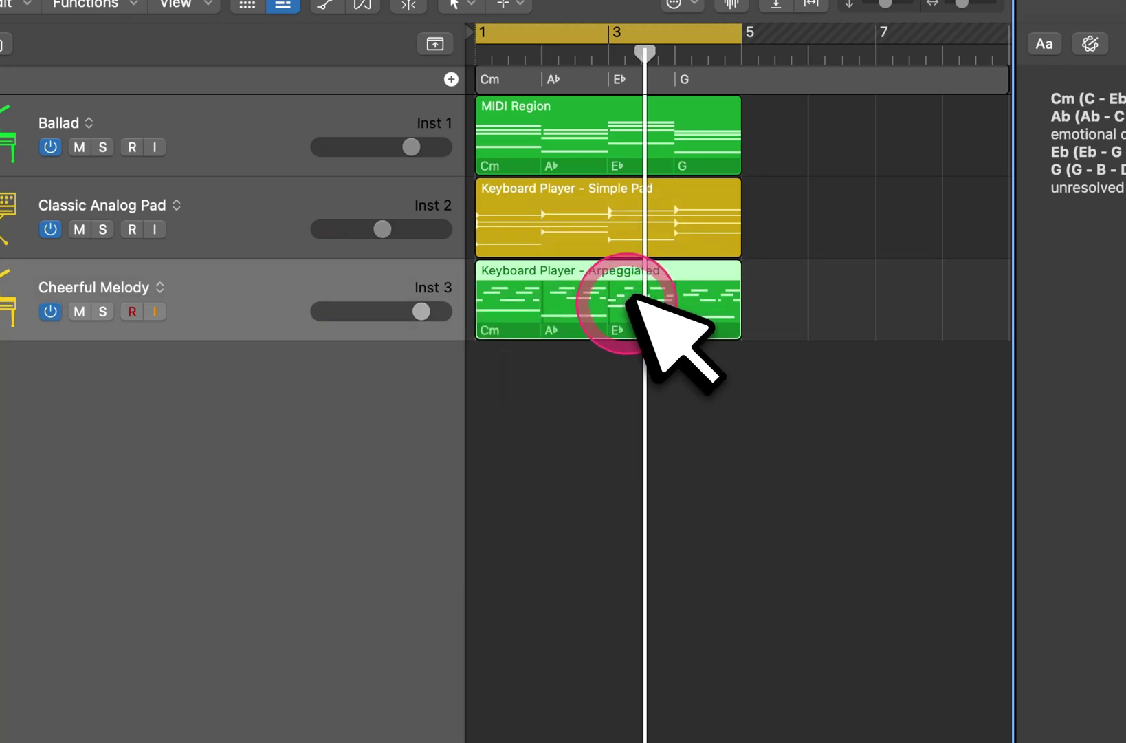
pyautogui.moveTo(628, 299); pyautogui.dragTo(634, 447)
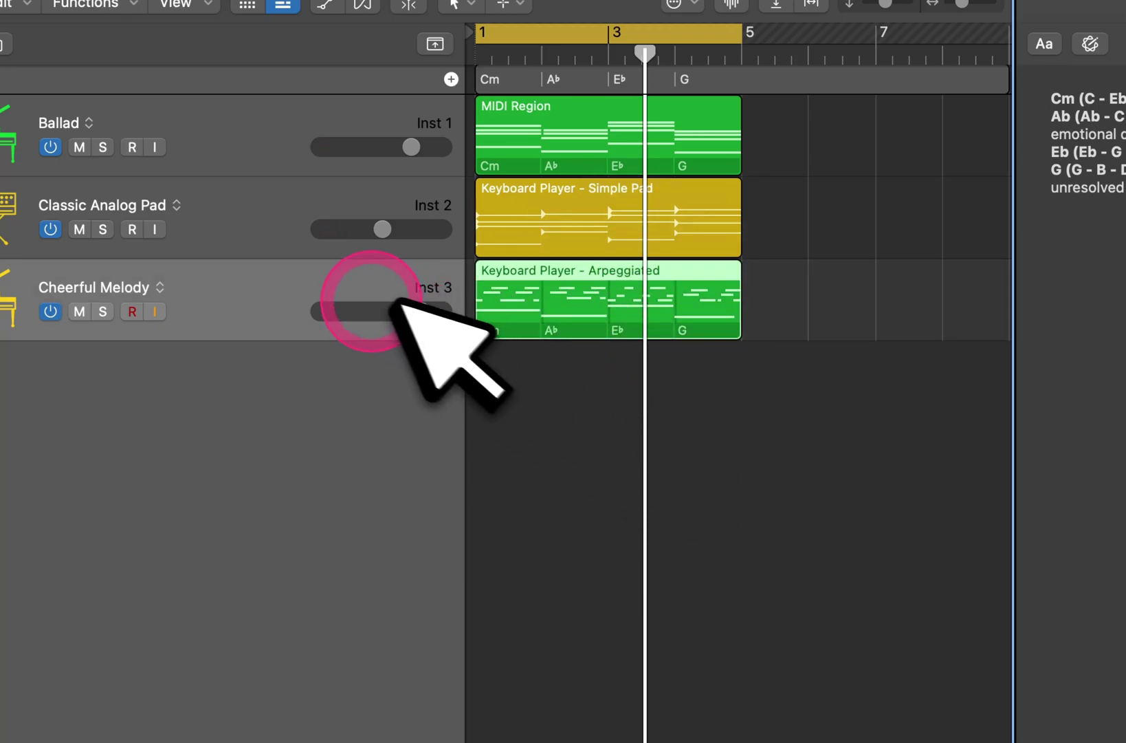
pyautogui.press('super+d')
pyautogui.moveTo(545, 318); pyautogui.dragTo(579, 375)
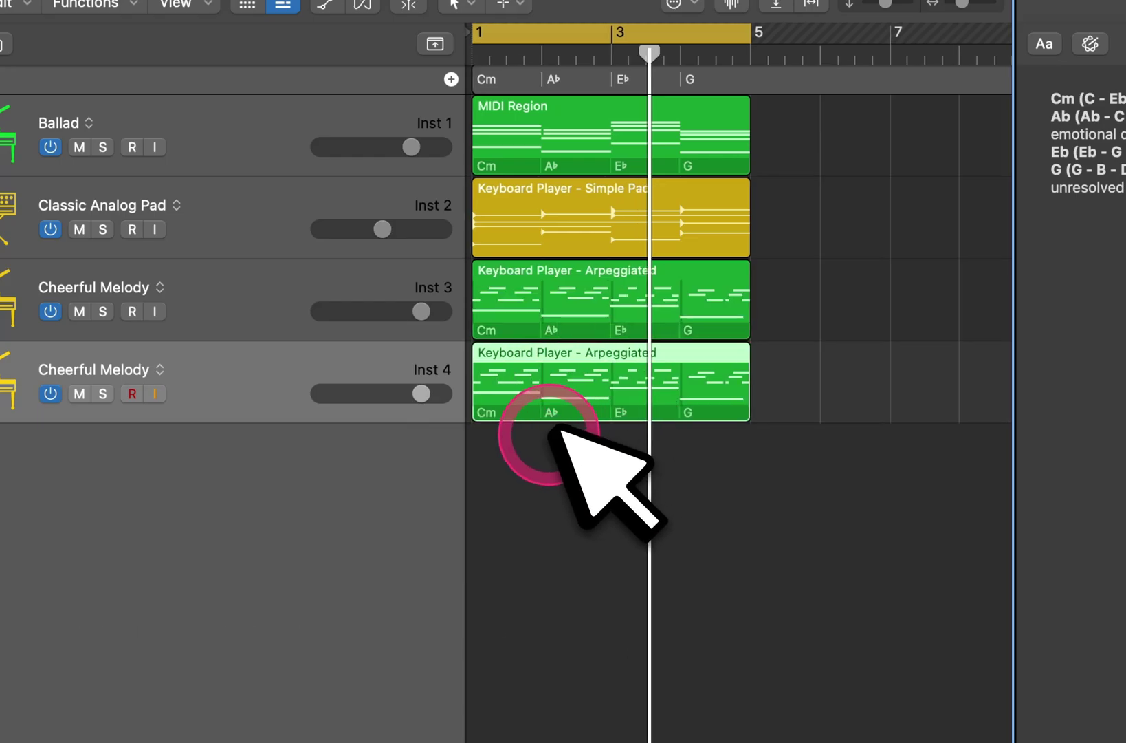
# - Split the copied arpeggiated region on track 4 into four one-bar regions with the Scissors tool
pyautogui.press('t')
pyautogui.press('s')
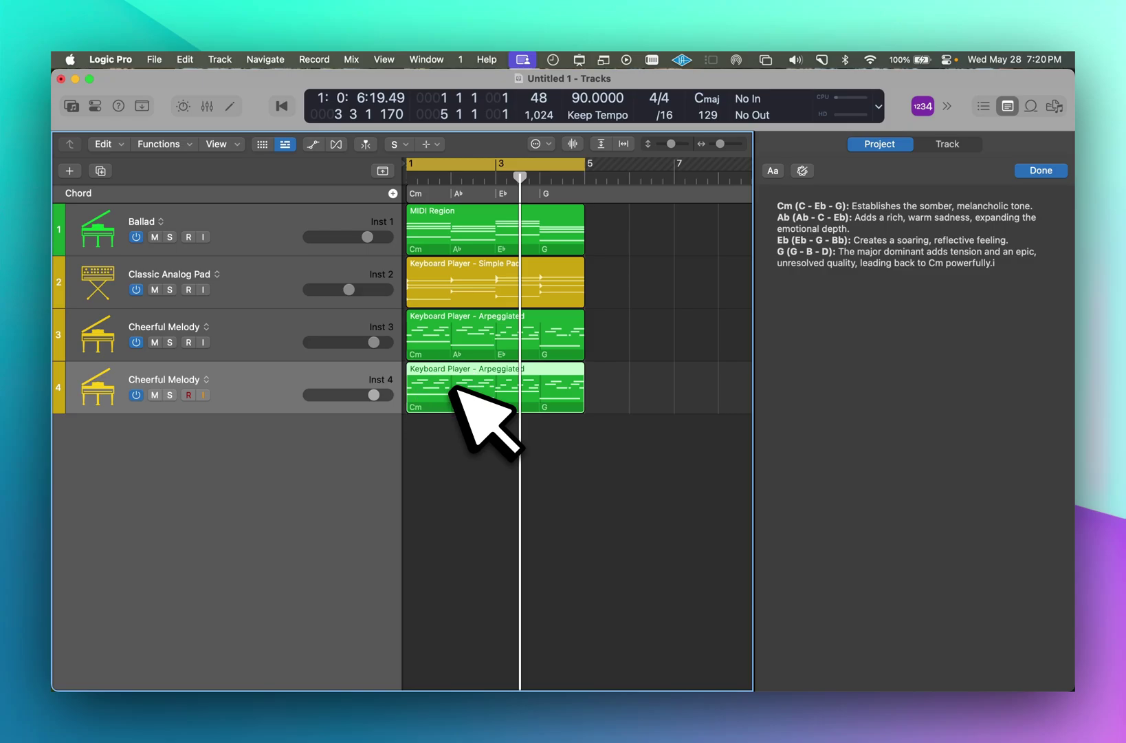
pyautogui.press('t')
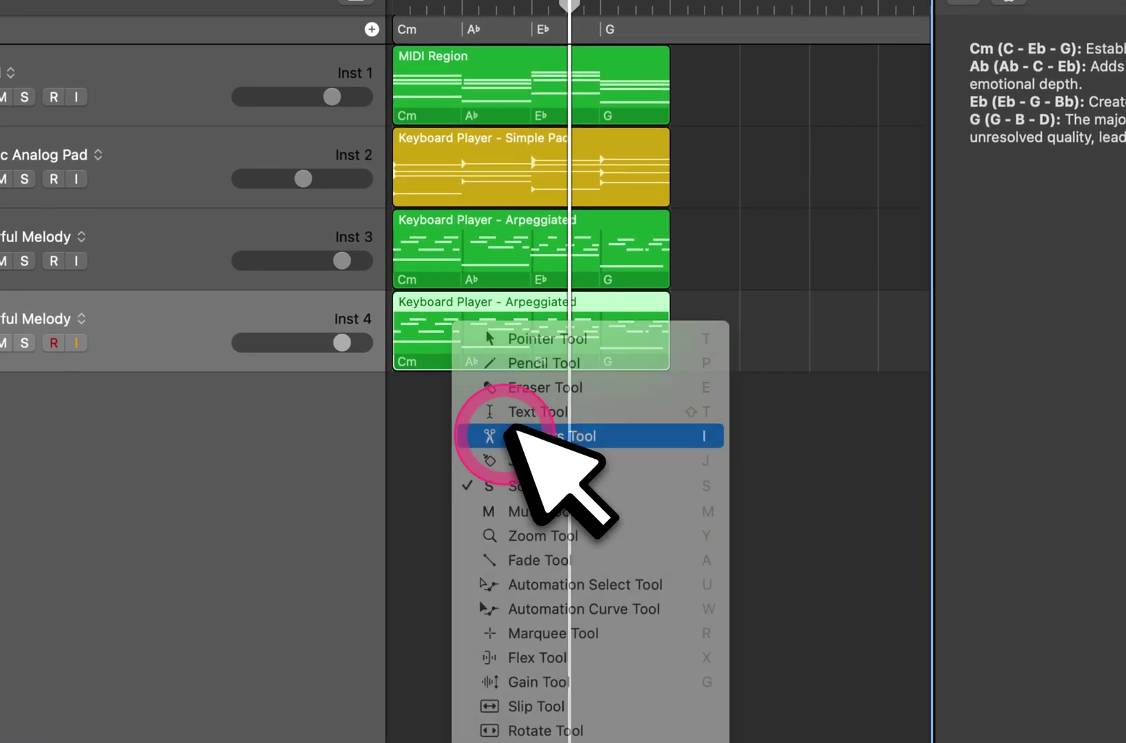
pyautogui.click(515, 433)
pyautogui.keyDown('alt'); pyautogui.click(465, 324); pyautogui.keyUp('alt')
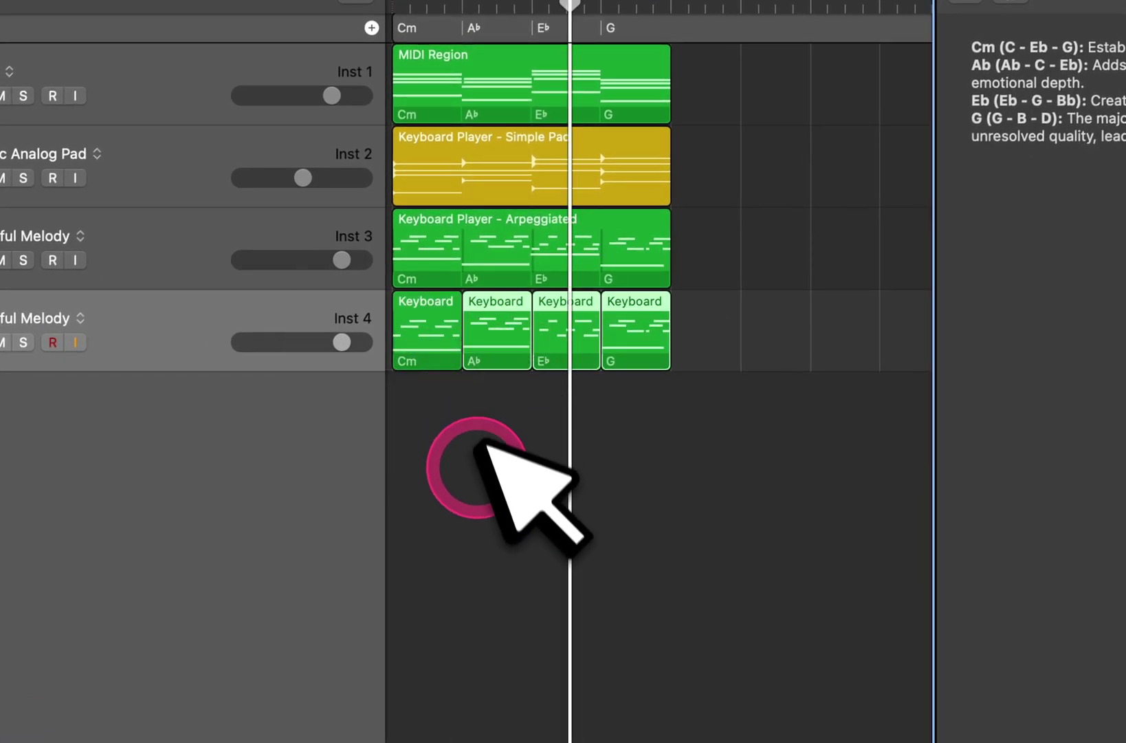
pyautogui.press('t')
pyautogui.press('1')
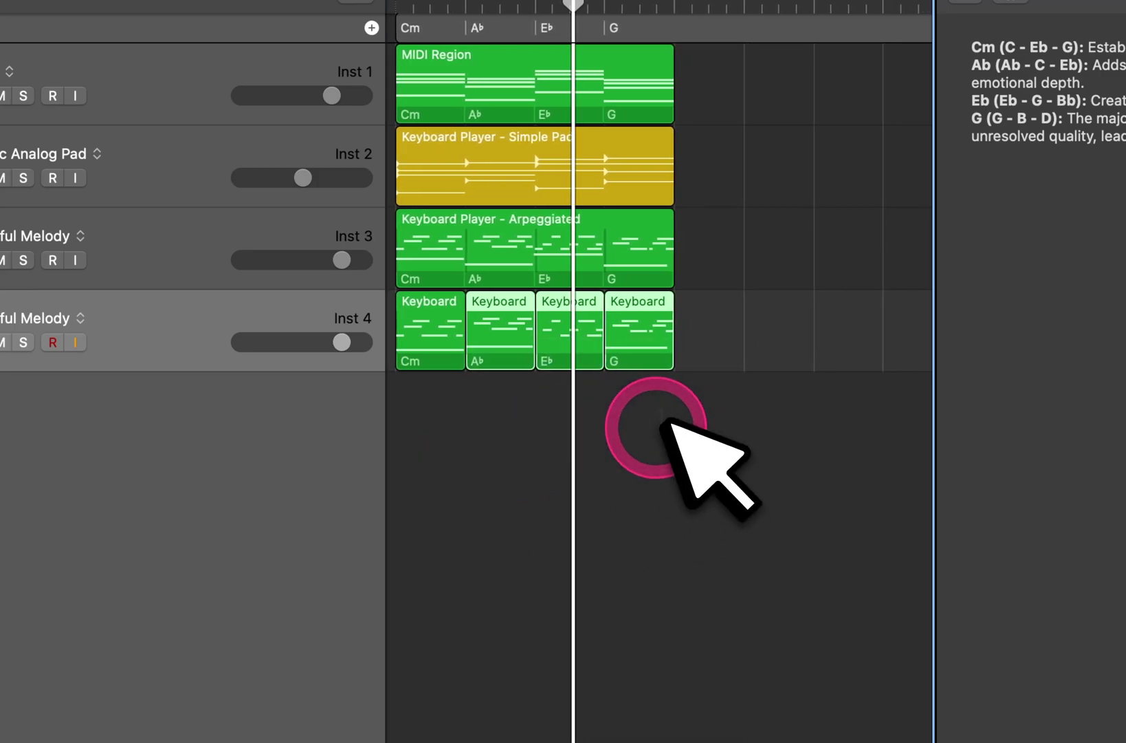
# - Time-compress the four one-bar regions on track 4 to half a bar each and loop them
pyautogui.moveTo(661, 426); pyautogui.dragTo(421, 324)
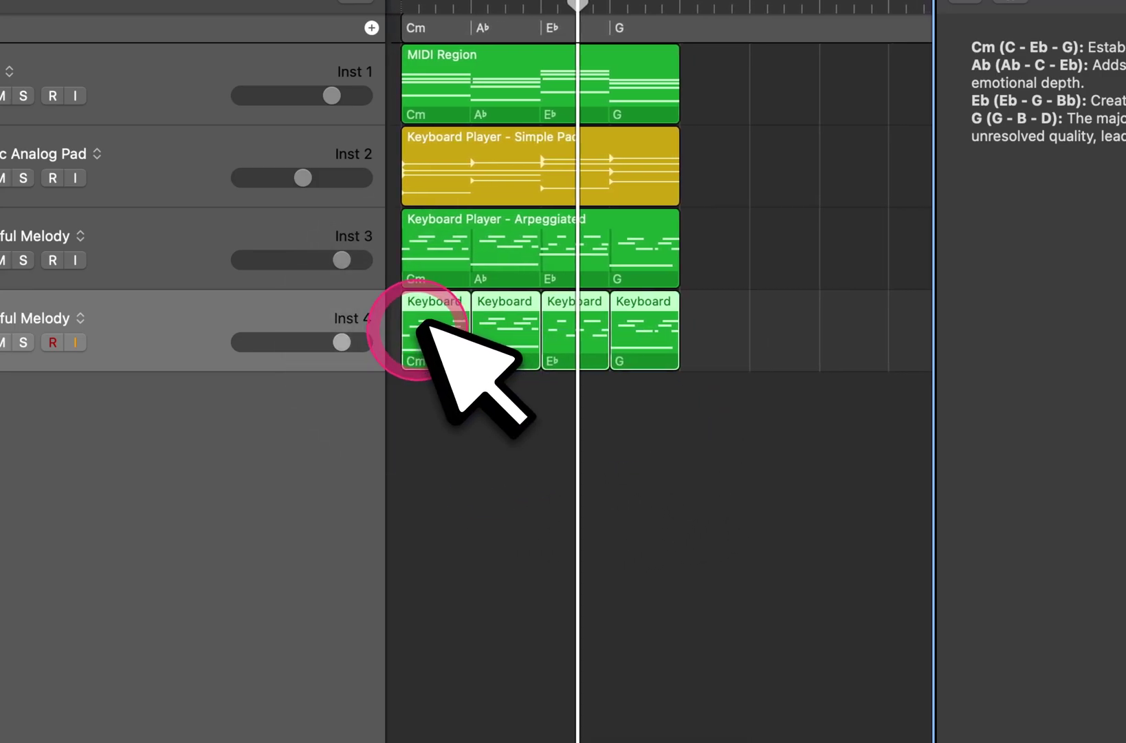
pyautogui.scroll(8, 421, 324)
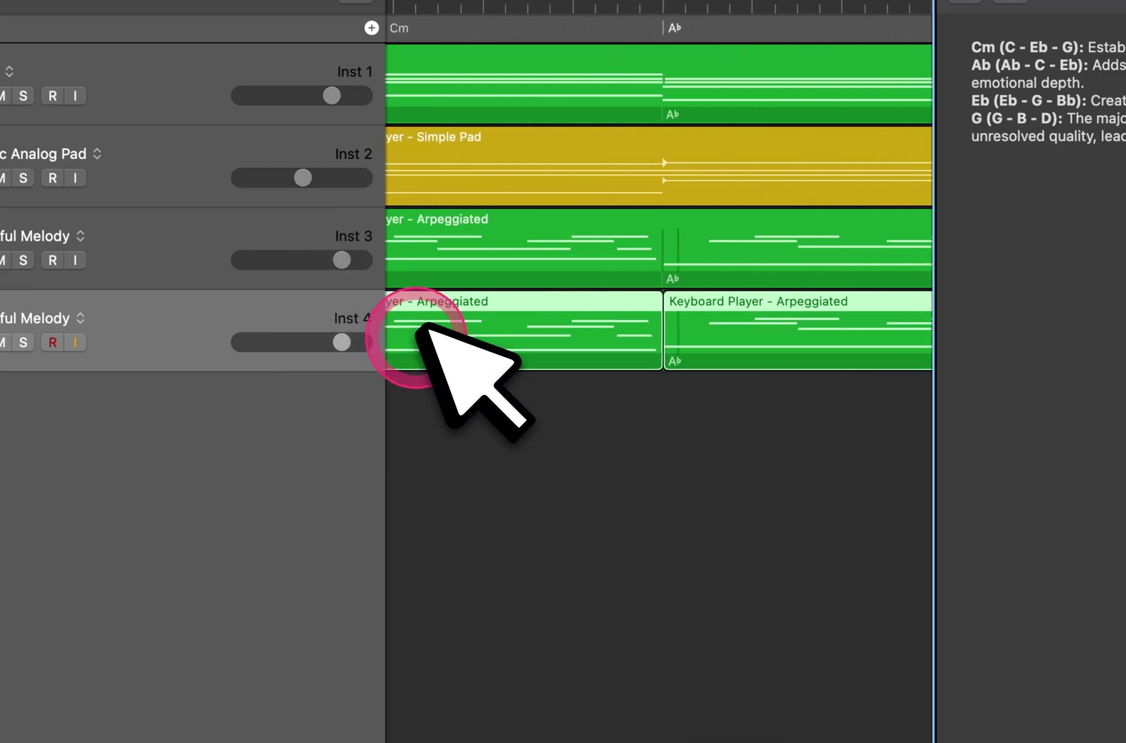
pyautogui.scroll(-3, 430, 333)
pyautogui.hscroll(-3, 430, 334)
pyautogui.moveTo(628, 366); pyautogui.dragTo(632, 367)
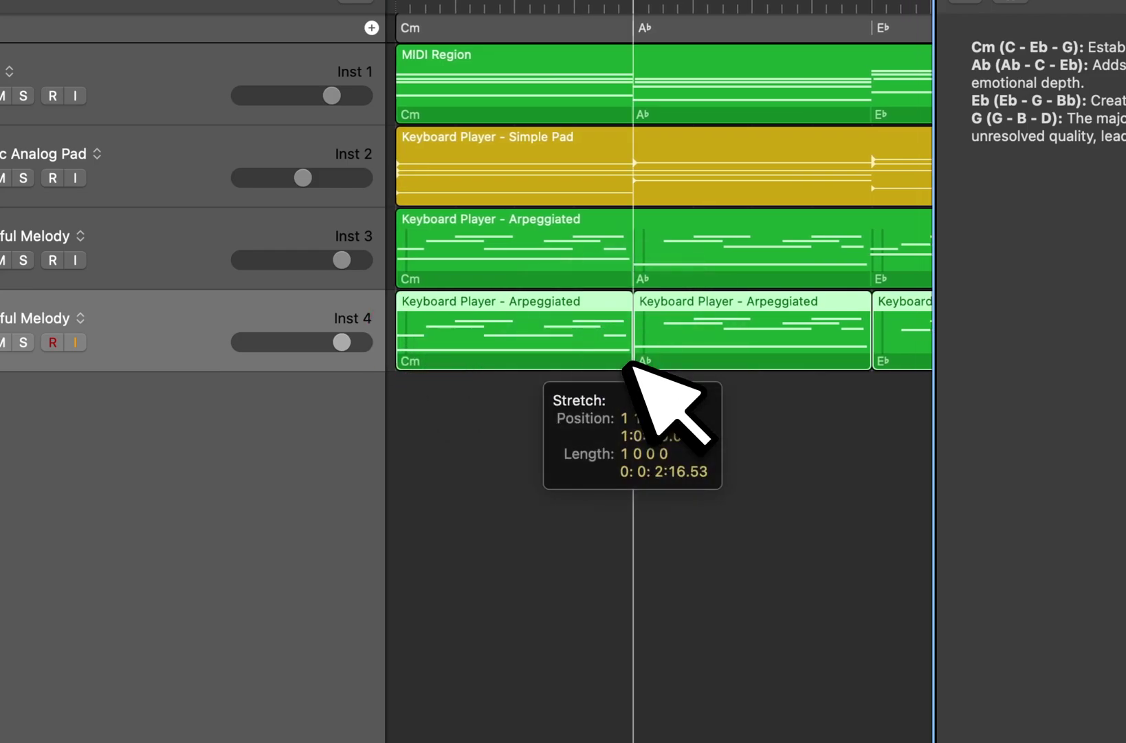
pyautogui.moveTo(622, 366); pyautogui.dragTo(508, 360)
pyautogui.scroll(-3, 516, 364)
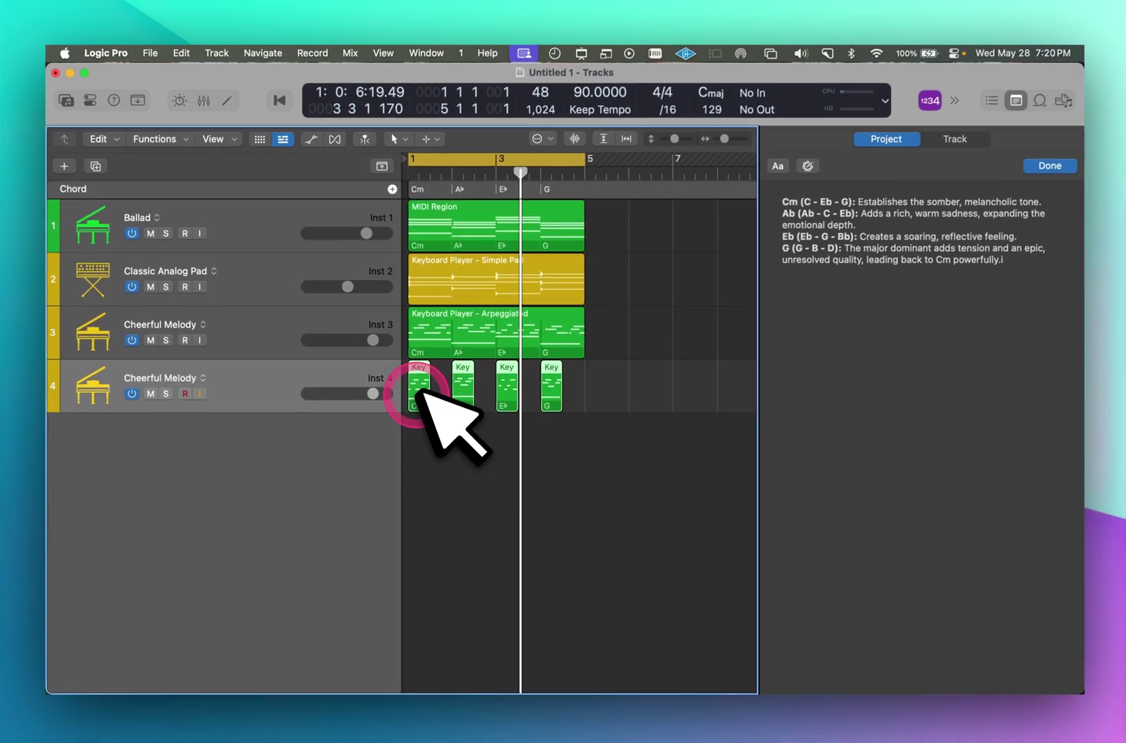
pyautogui.press('l')
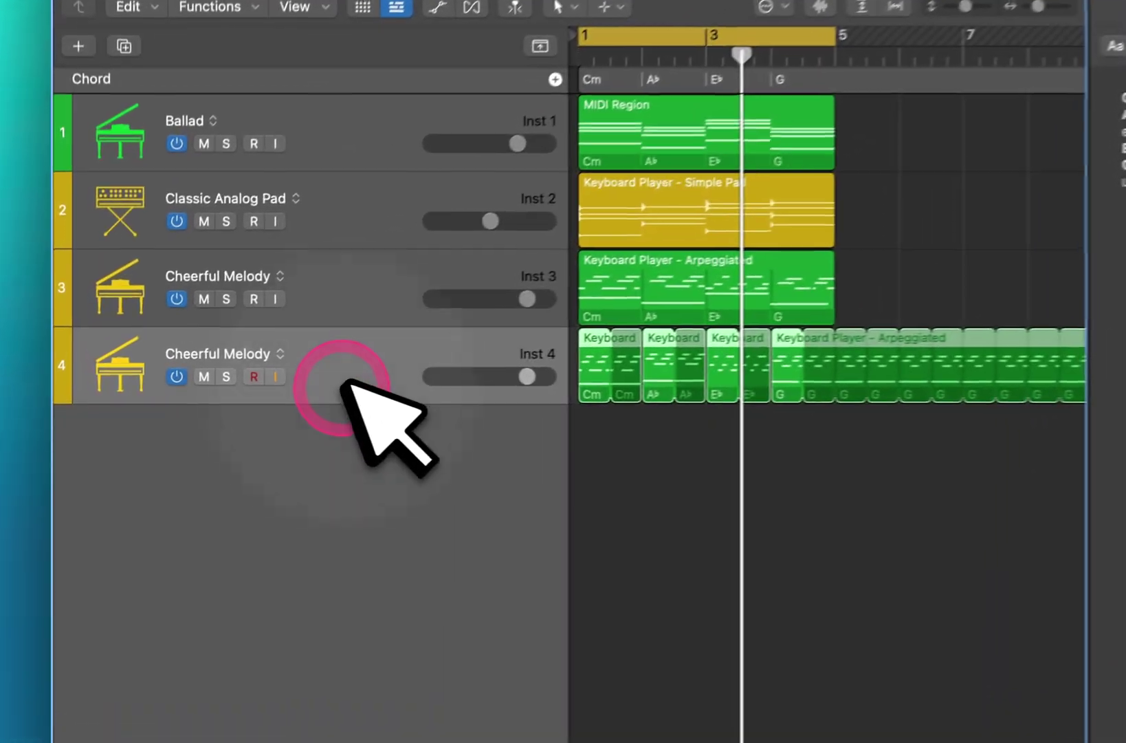
# - Load the 16mm Dream Sequence sound from the Library's Synthesizer Plucked category onto track 4
pyautogui.hotkey('shift', 'alt', 'Up')
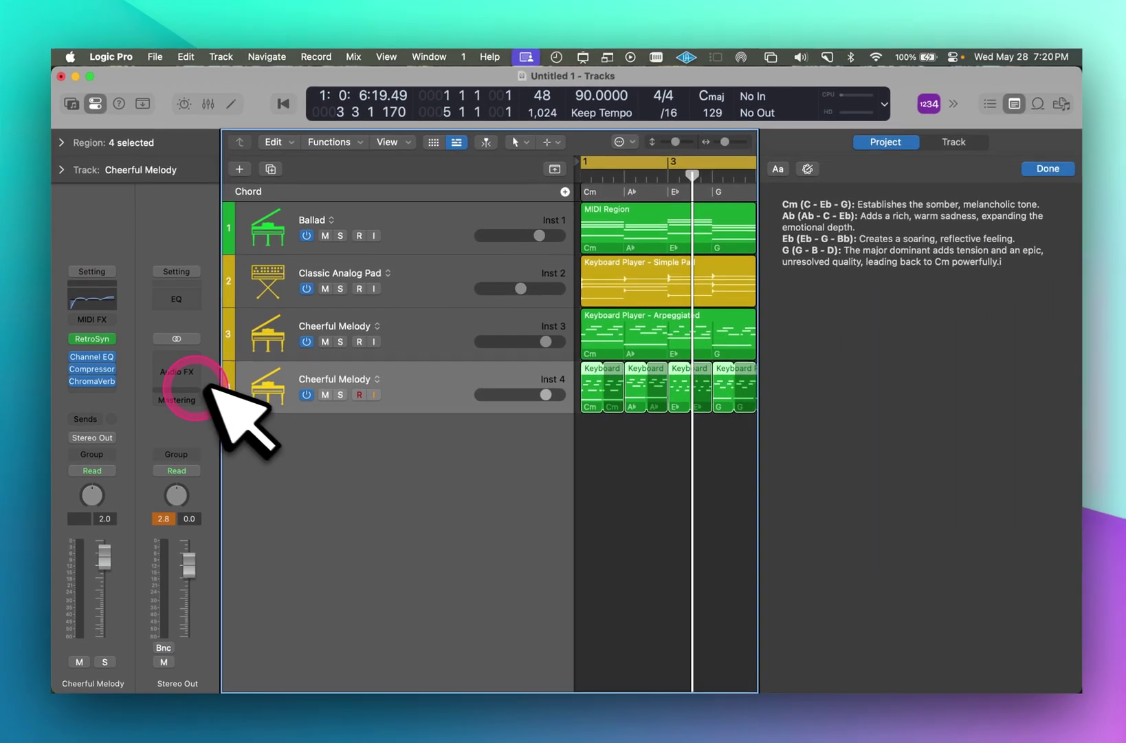
pyautogui.press('y')
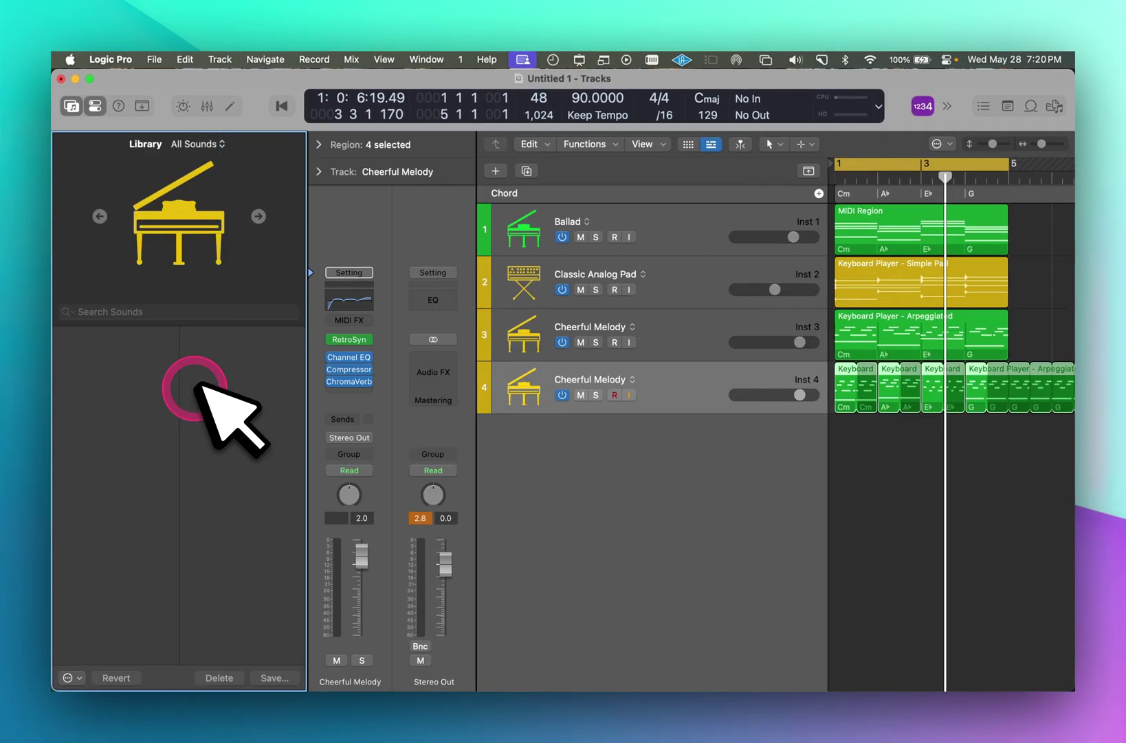
pyautogui.scroll(-1, 133, 488)
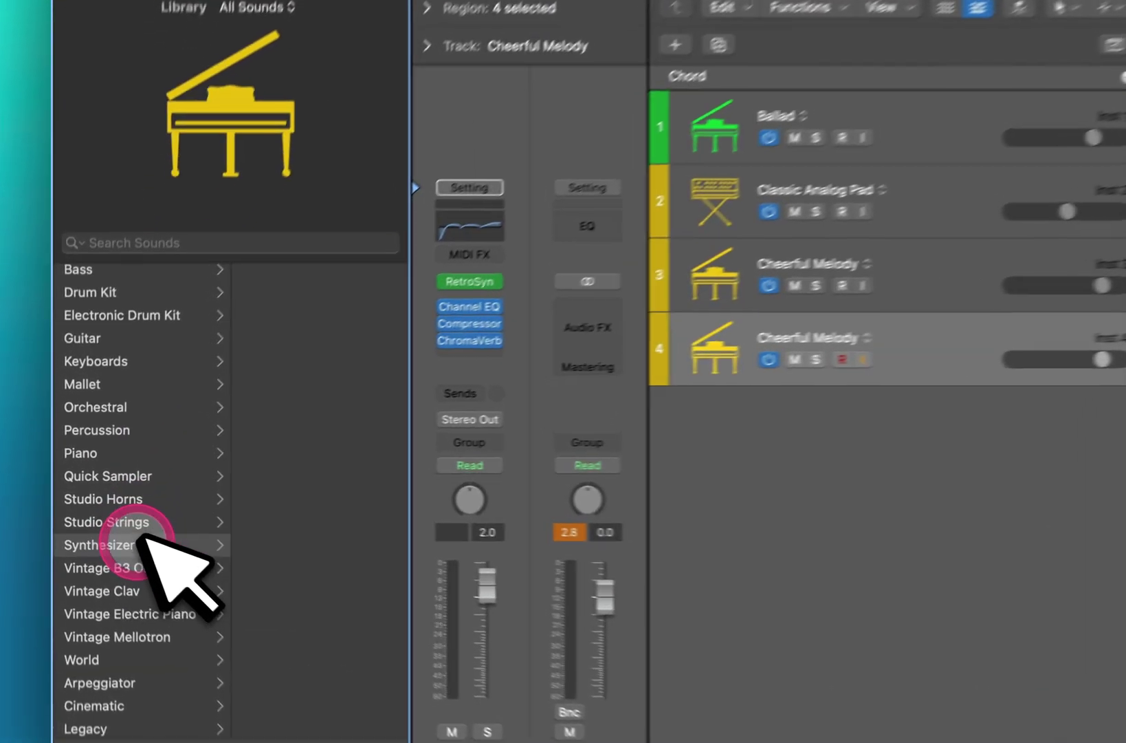
pyautogui.click(125, 526)
pyautogui.click(318, 504)
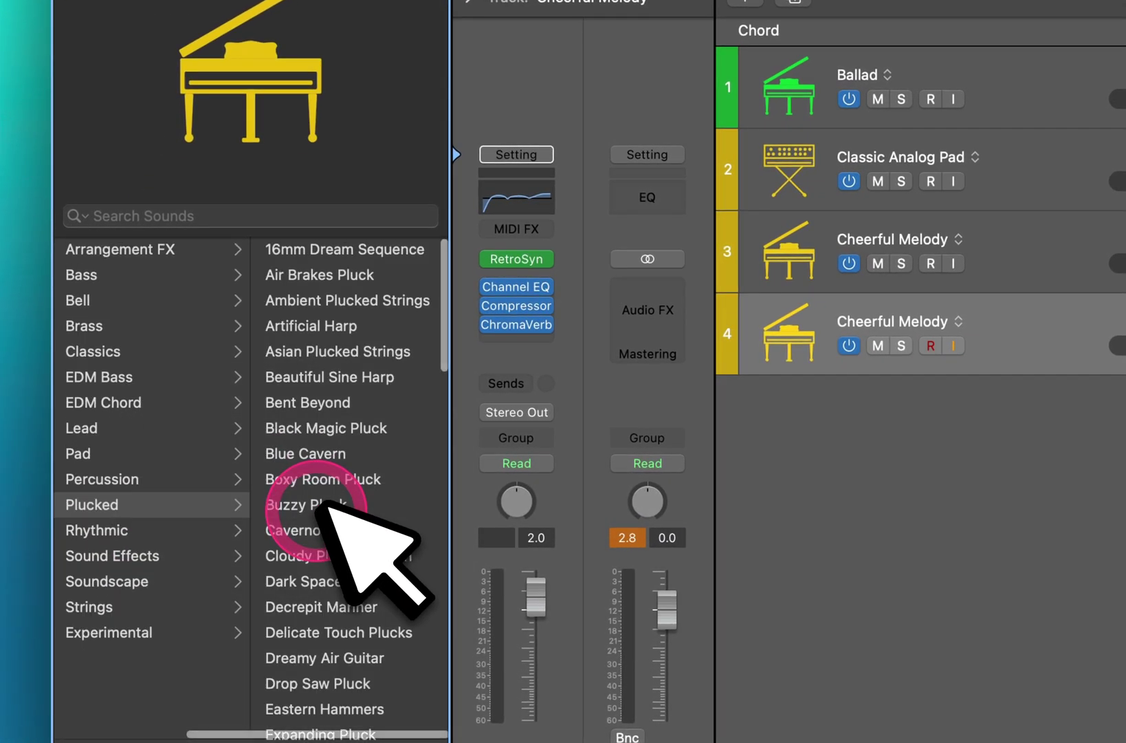
pyautogui.click(371, 248)
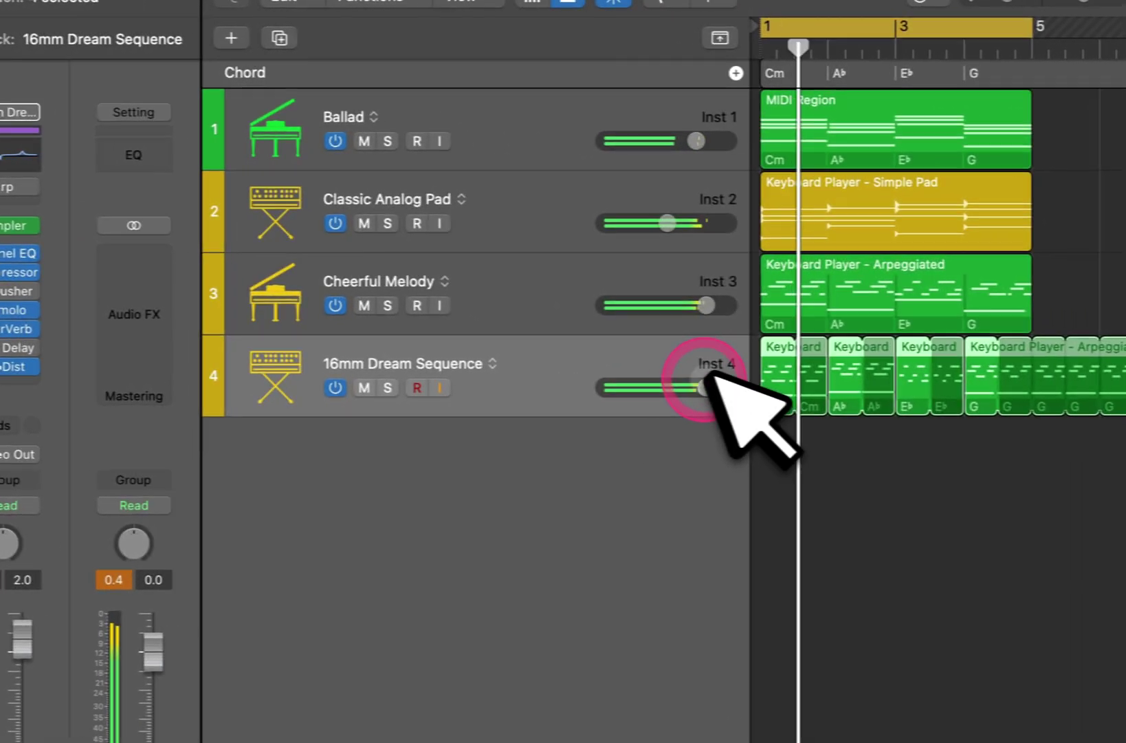
# - Lower the volume of the 16mm Dream Sequence track to below -4.9 dB while the arrangement plays
pyautogui.moveTo(952, 379); pyautogui.dragTo(966, 373)
pyautogui.moveTo(701, 376); pyautogui.dragTo(557, 381)
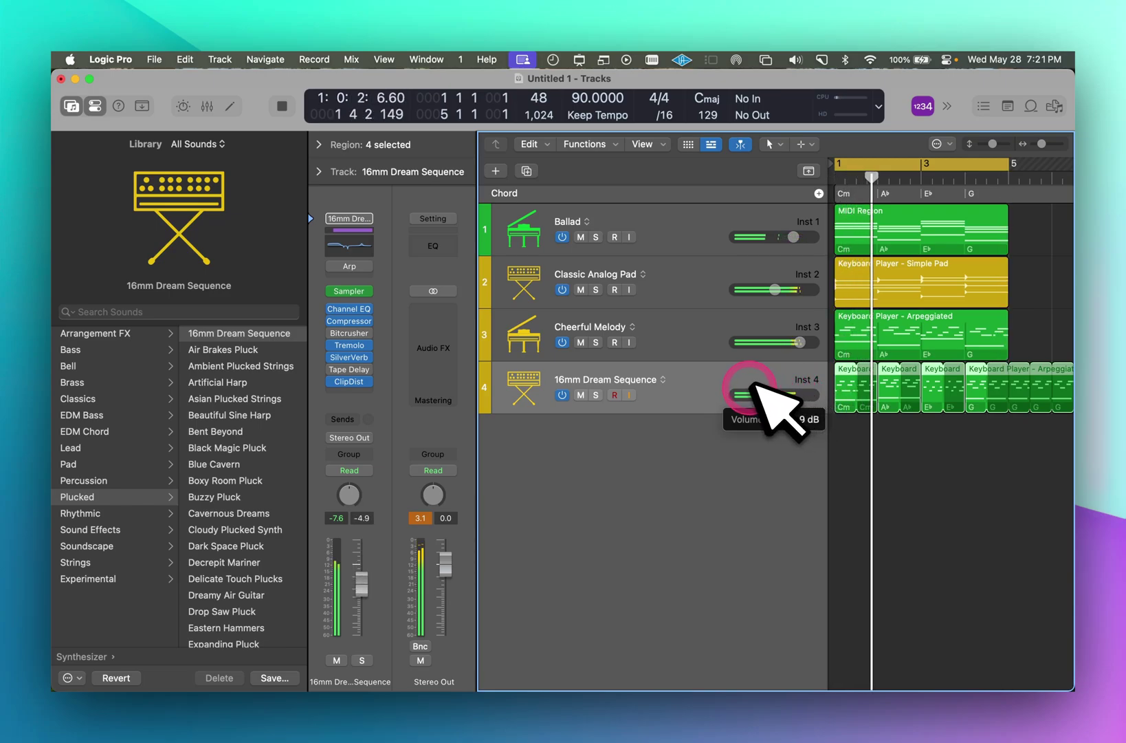
pyautogui.moveTo(735, 382); pyautogui.dragTo(688, 392)
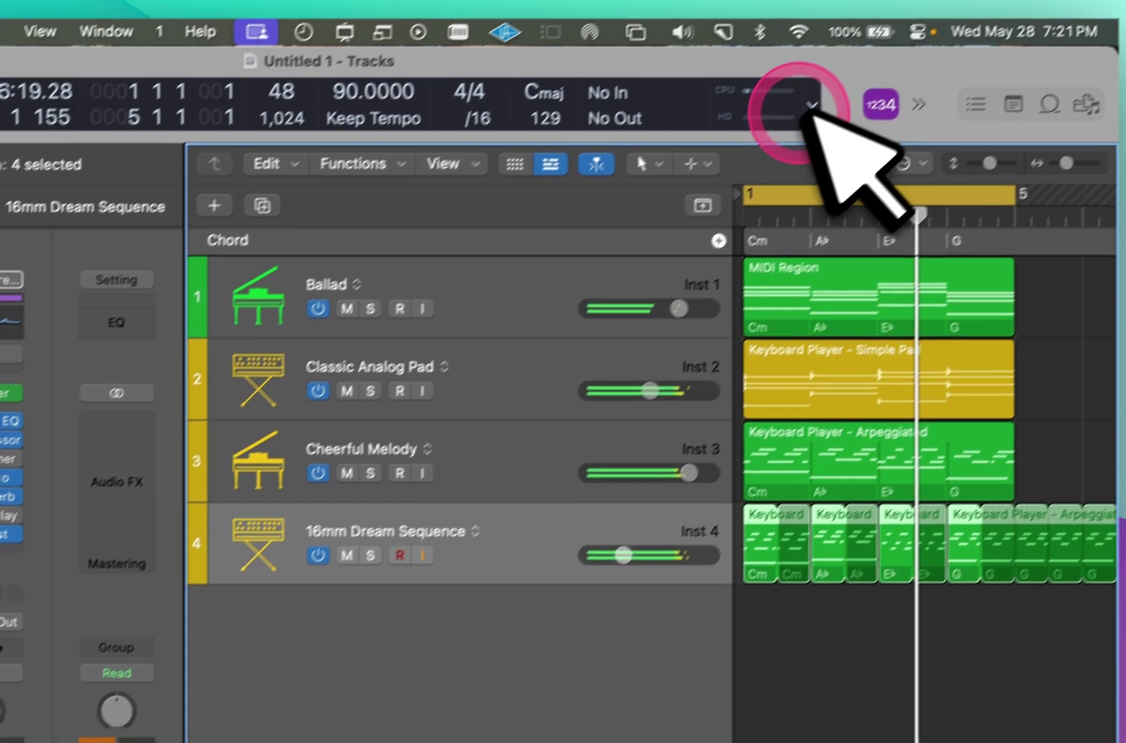
# - Switch the control bar's LCD to the Time display mode
pyautogui.click(840, 83)
pyautogui.click(791, 112)
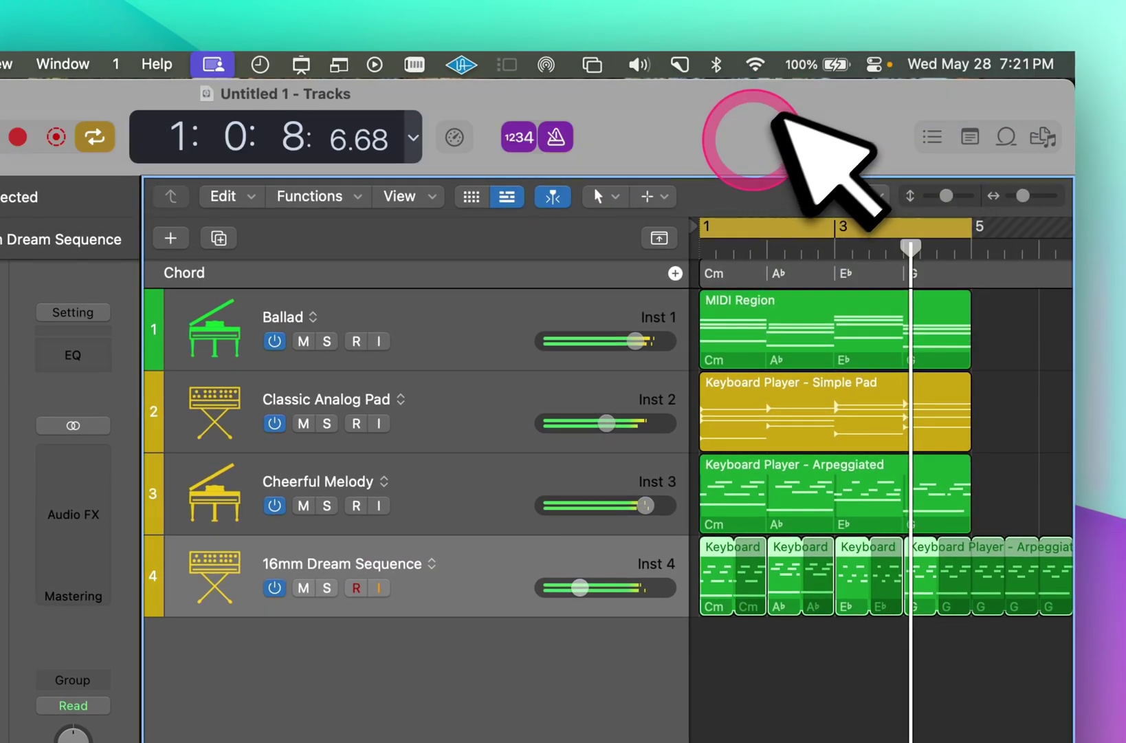